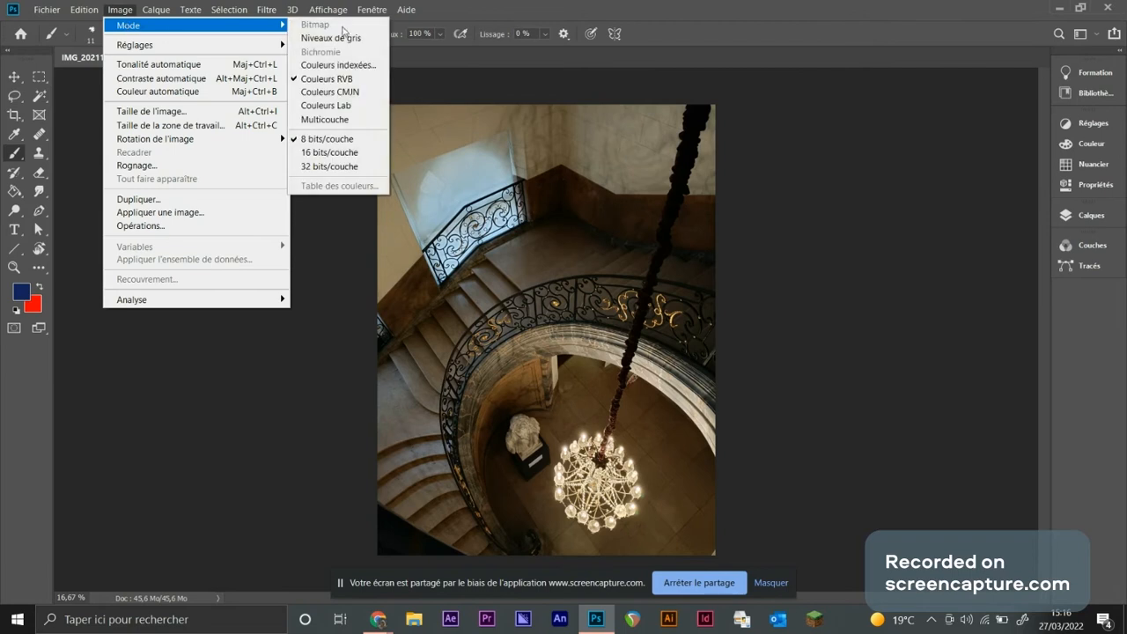
# Convert the photo to CMYK colour and set its resolution to 300 pixels/inch with resampling turned off
pyautogui.click(335, 93)
pyautogui.press('Return')
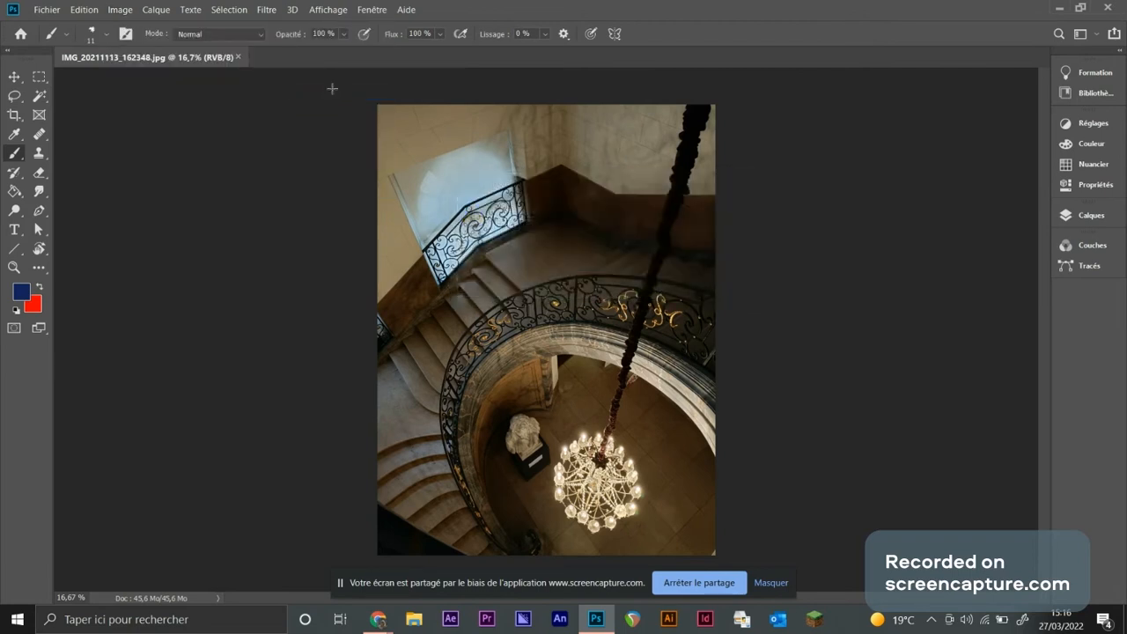
pyautogui.click(120, 10)
pyautogui.click(150, 111)
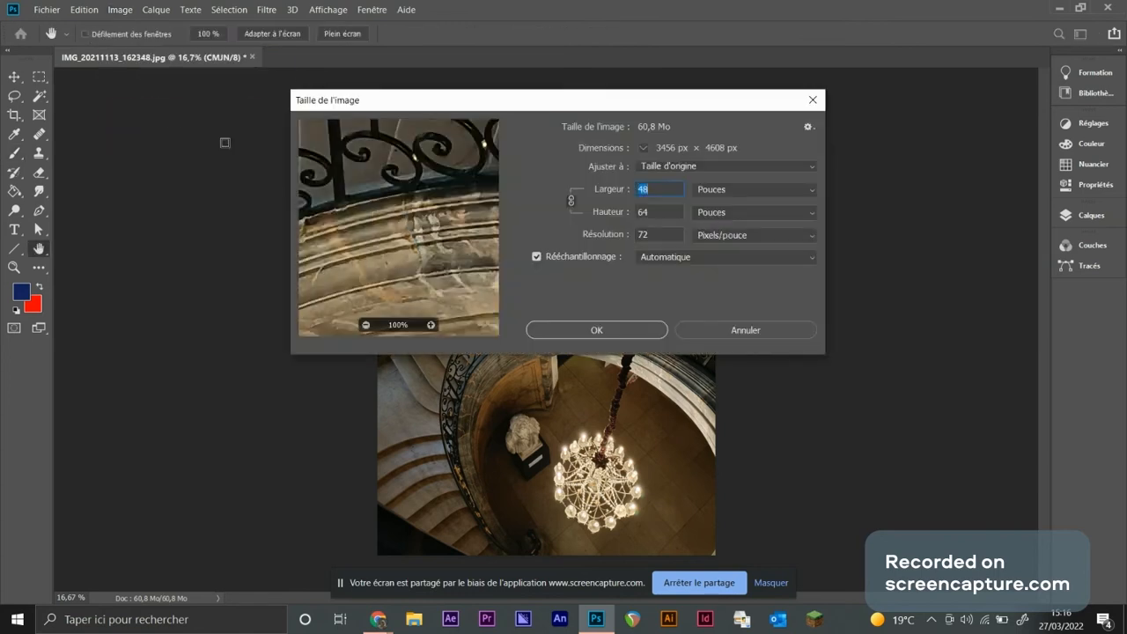
pyautogui.doubleClick(642, 235)
pyautogui.click(549, 257)
pyautogui.click(594, 236)
pyautogui.write('300')
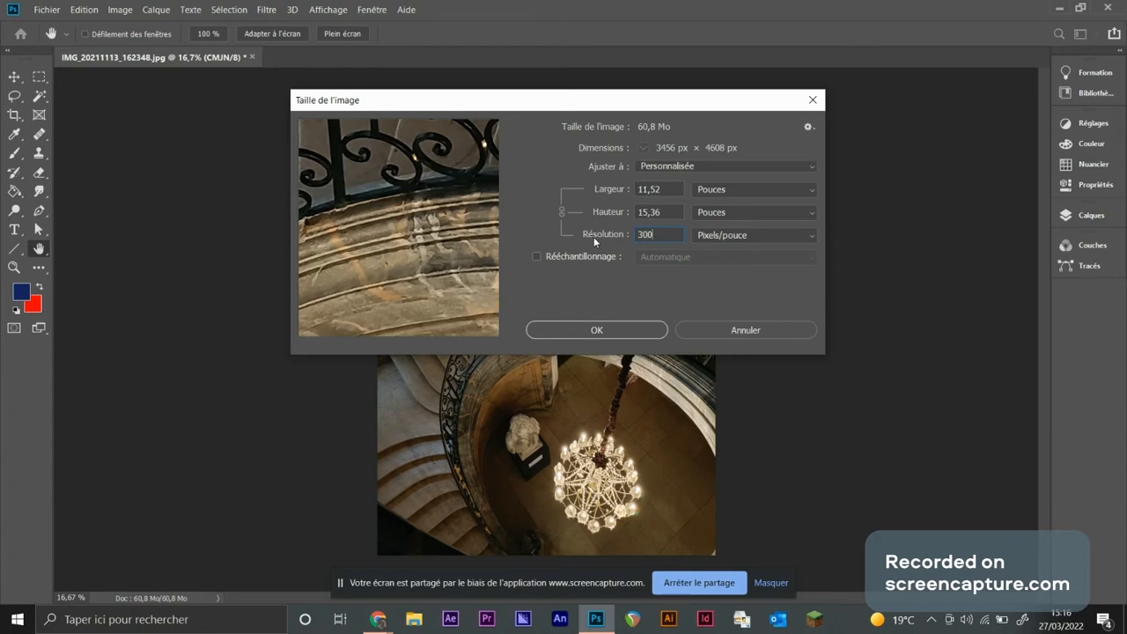
pyautogui.click(608, 340)
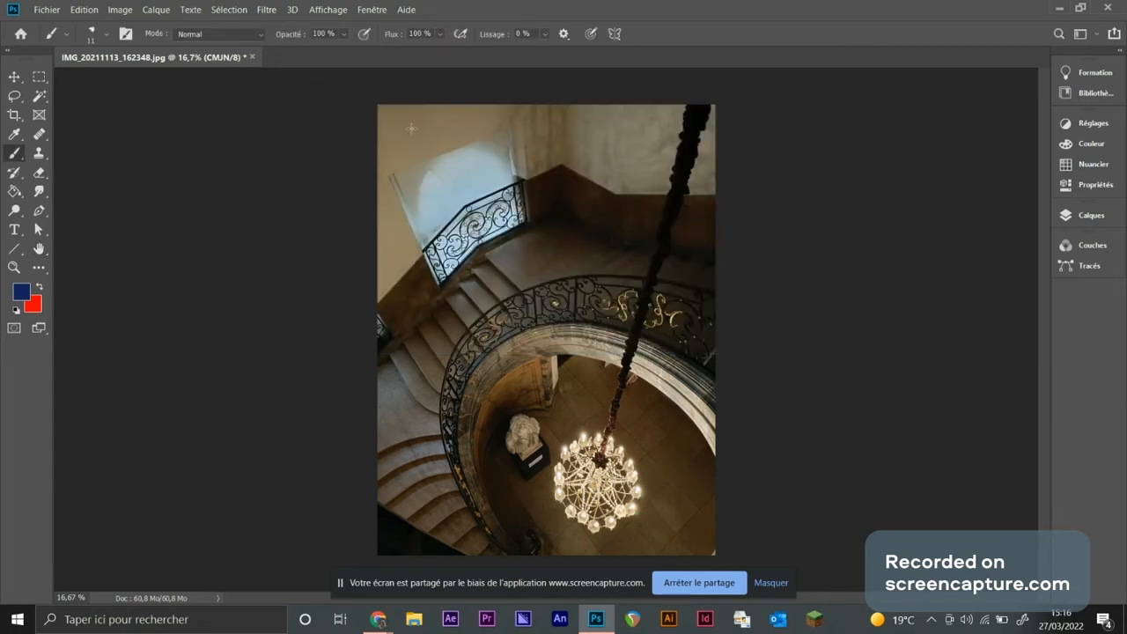
# Convert the CMYK image to Multichannel mode
pyautogui.click(155, 10)
pyautogui.moveTo(121, 9)
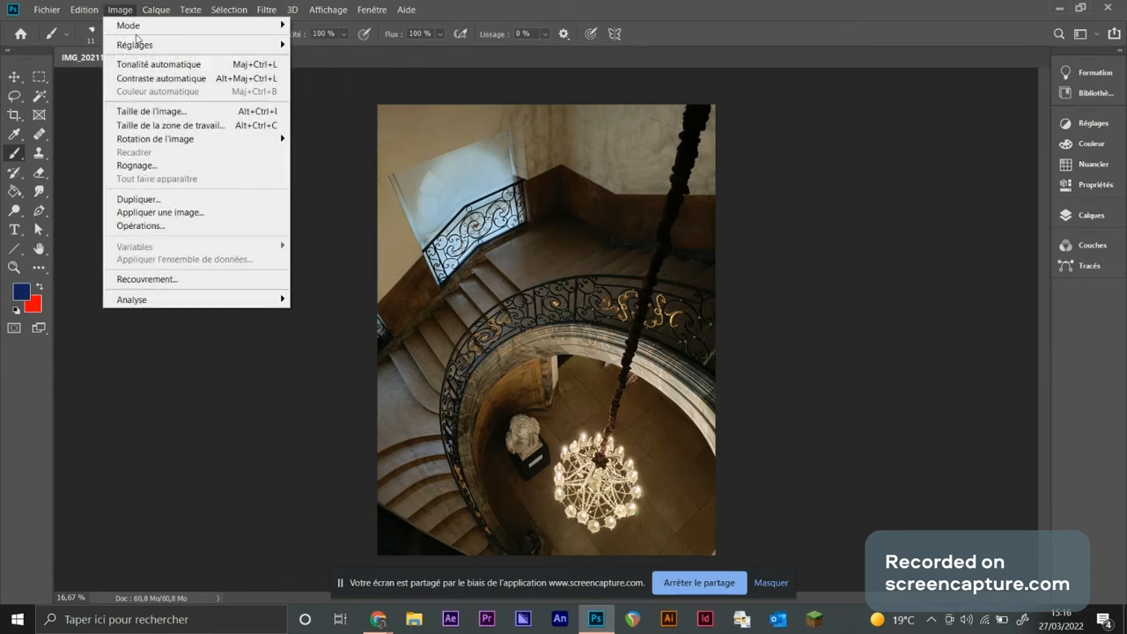
pyautogui.moveTo(141, 27)
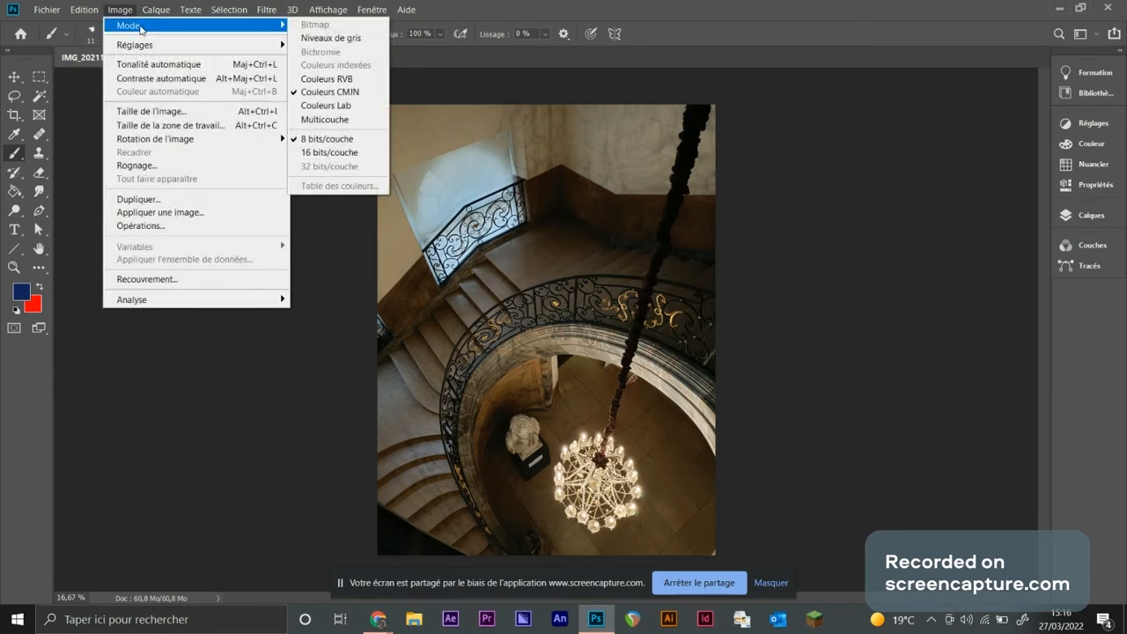
pyautogui.click(340, 119)
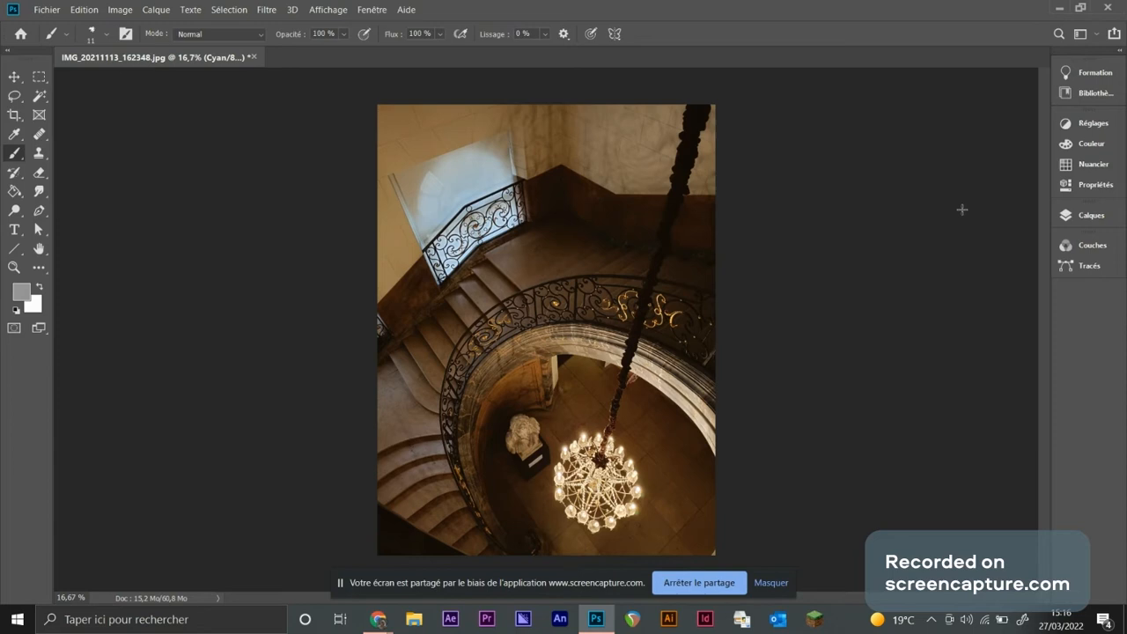
# Rename the Cyan spot channel as BLUE and set its ink colour to 0078BF
pyautogui.click(1090, 247)
pyautogui.click(969, 266)
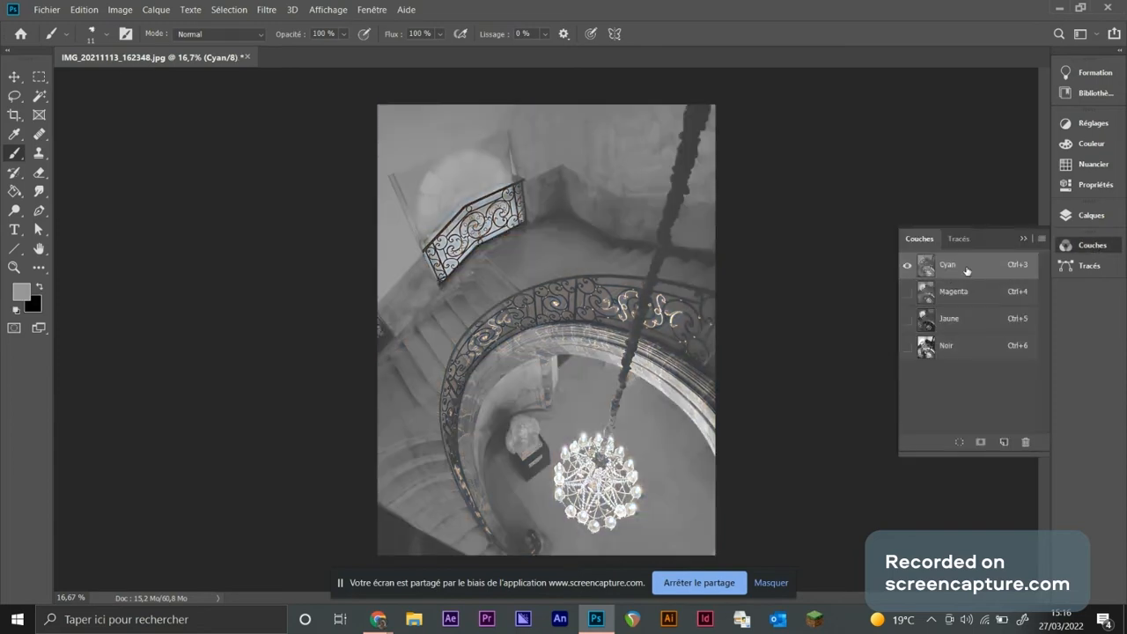
pyautogui.doubleClick(952, 267)
pyautogui.doubleClick(997, 266)
pyautogui.write('BLUE')
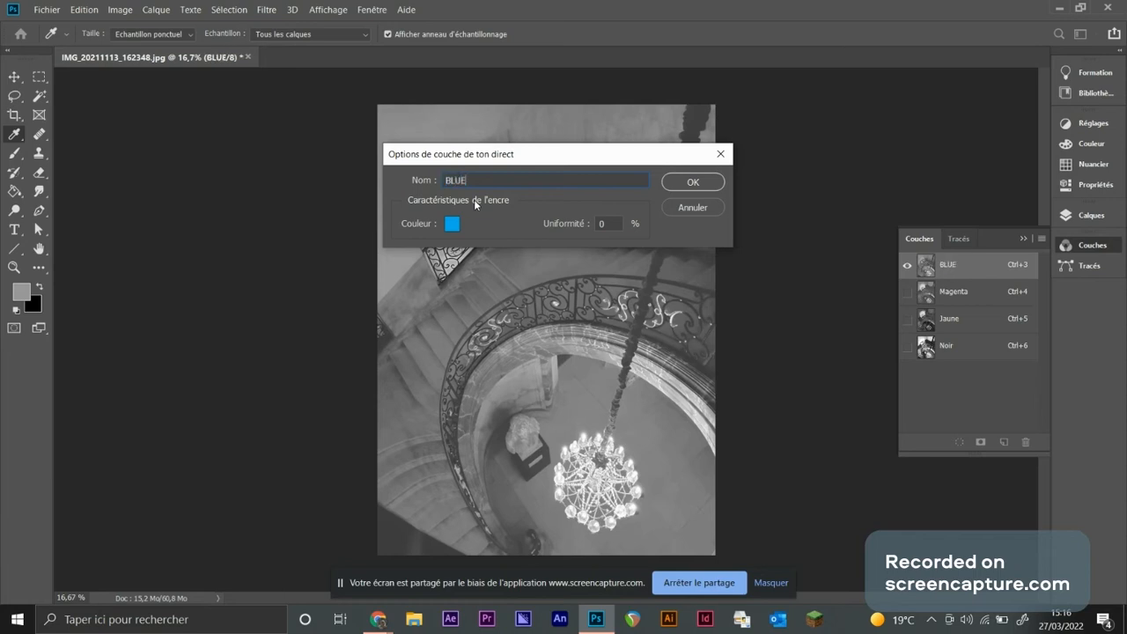
pyautogui.click(451, 224)
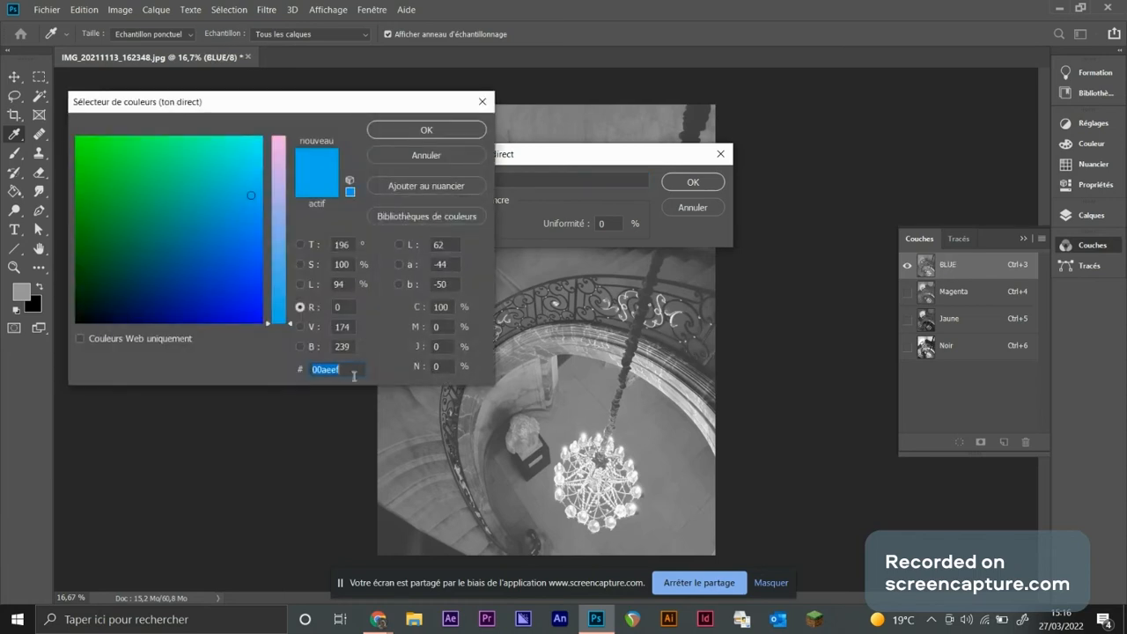
pyautogui.write('00')
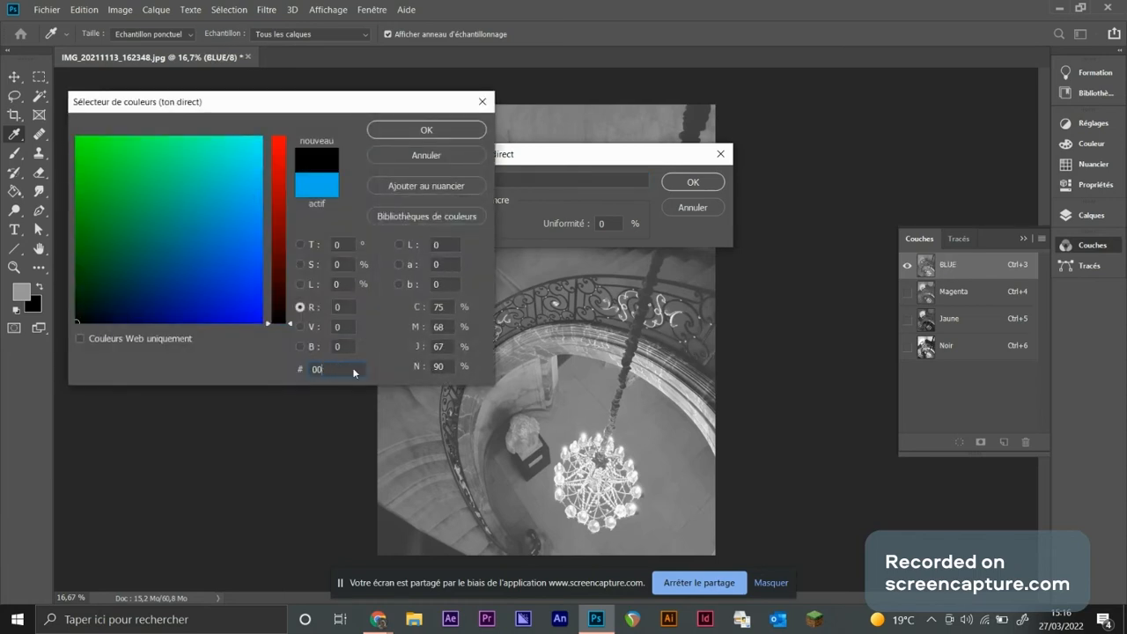
pyautogui.write('78d7')
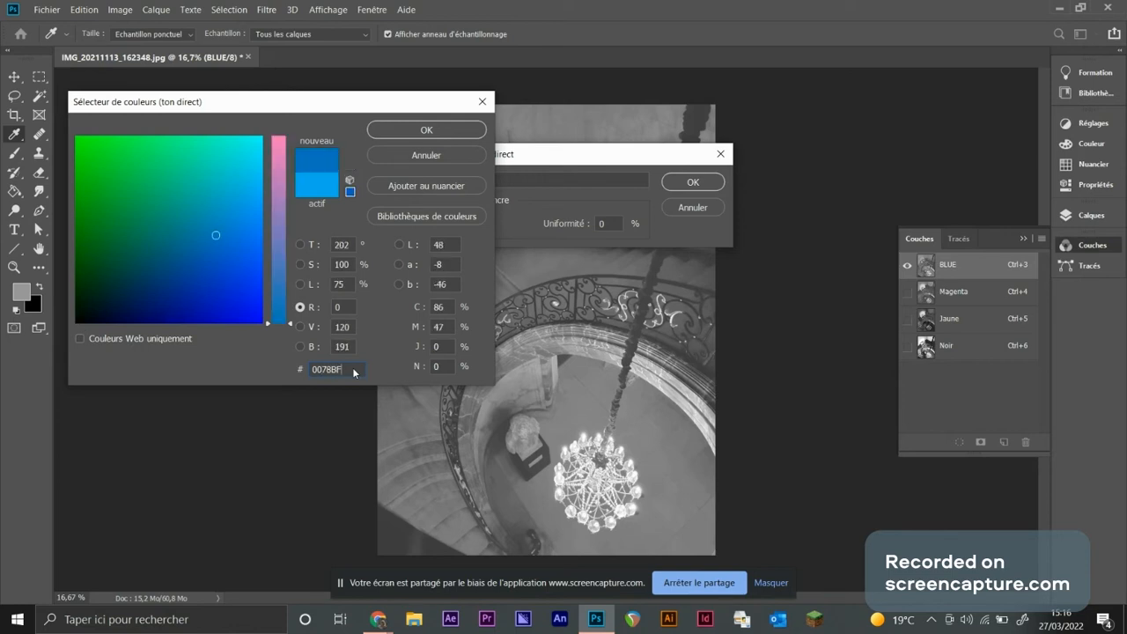
pyautogui.press('Return')
pyautogui.press('Return')
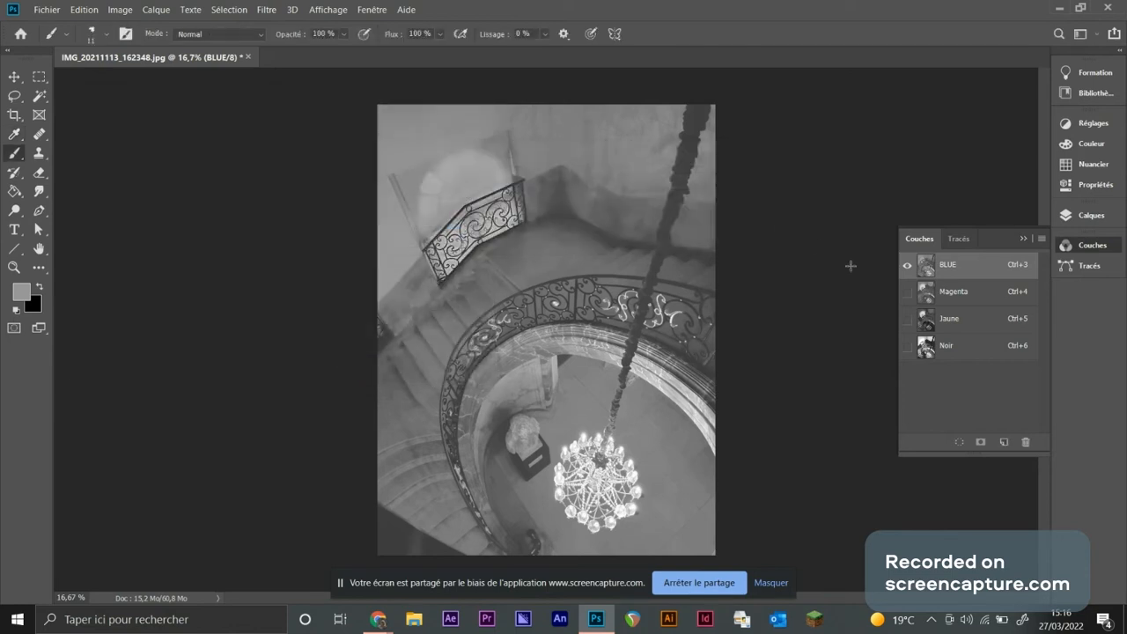
# Rename the Magenta spot channel as RED and set its ink colour to FF665E
pyautogui.click(960, 296)
pyautogui.write('PINK')
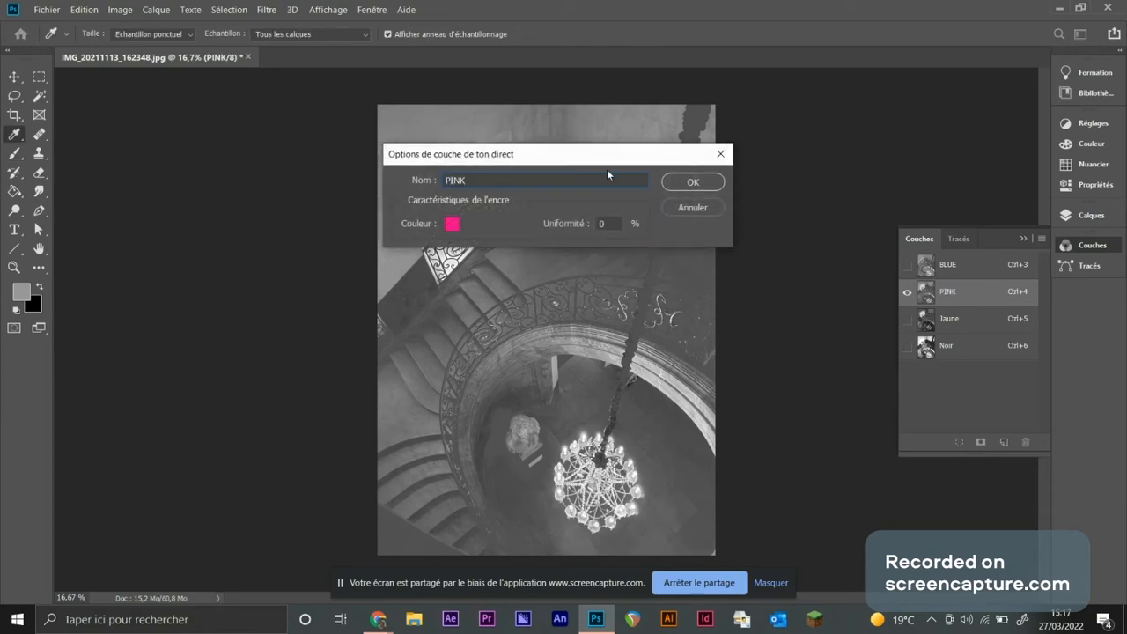
pyautogui.press('BackSpace')
pyautogui.press('BackSpace')
pyautogui.press('BackSpace')
pyautogui.press('BackSpace')
pyautogui.write('RED')
pyautogui.click(452, 223)
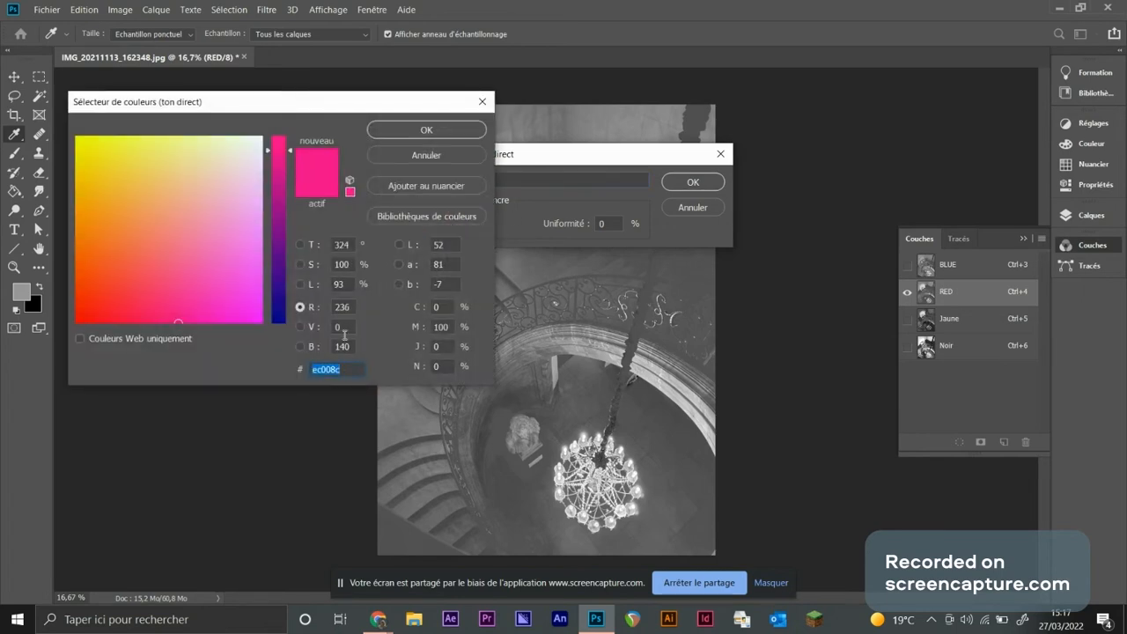
pyautogui.write('FF665')
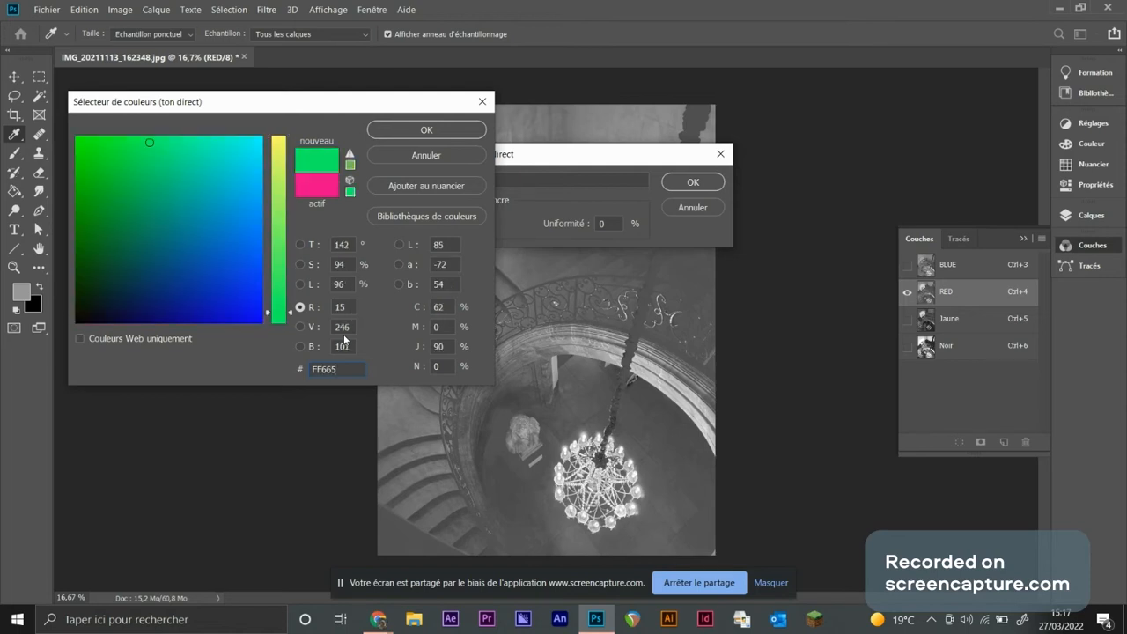
pyautogui.write('E')
pyautogui.press('Return')
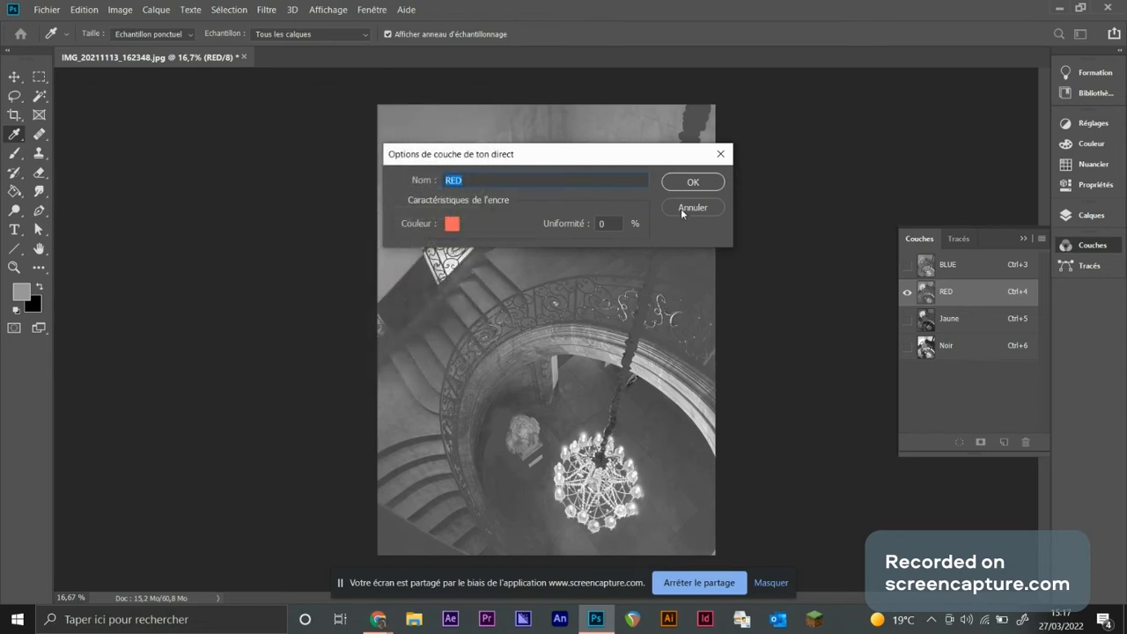
pyautogui.click(711, 185)
# Display only the Jaune spot channel, rename it as YELLOW and set its ink colour to FFE800
pyautogui.click(907, 328)
pyautogui.click(971, 324)
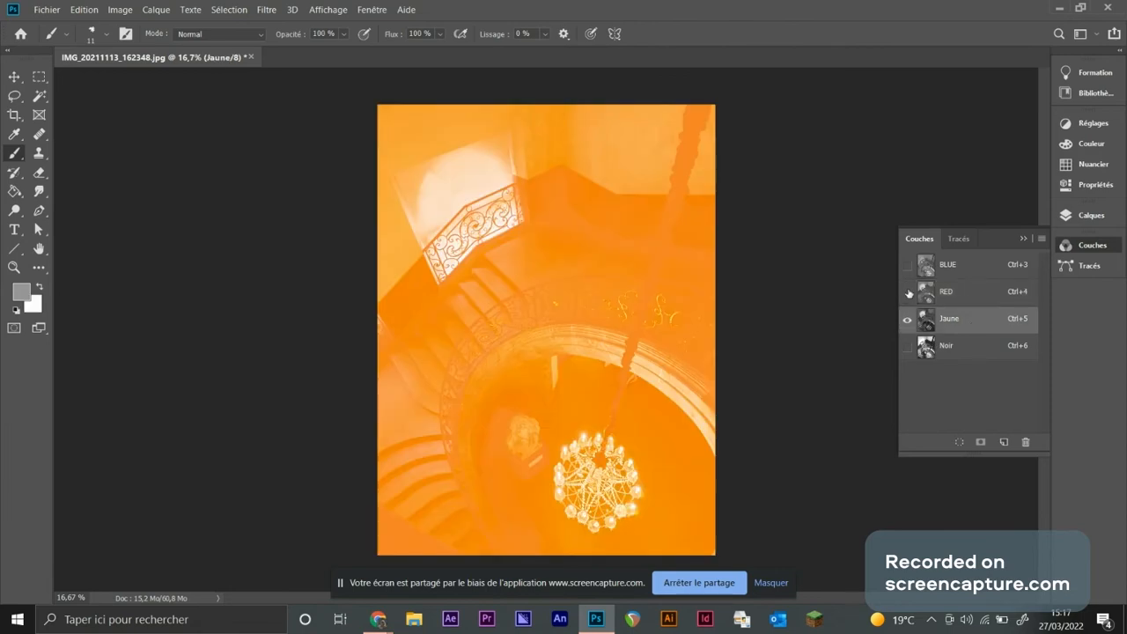
pyautogui.click(908, 293)
pyautogui.doubleClick(926, 319)
pyautogui.write('YELLOW')
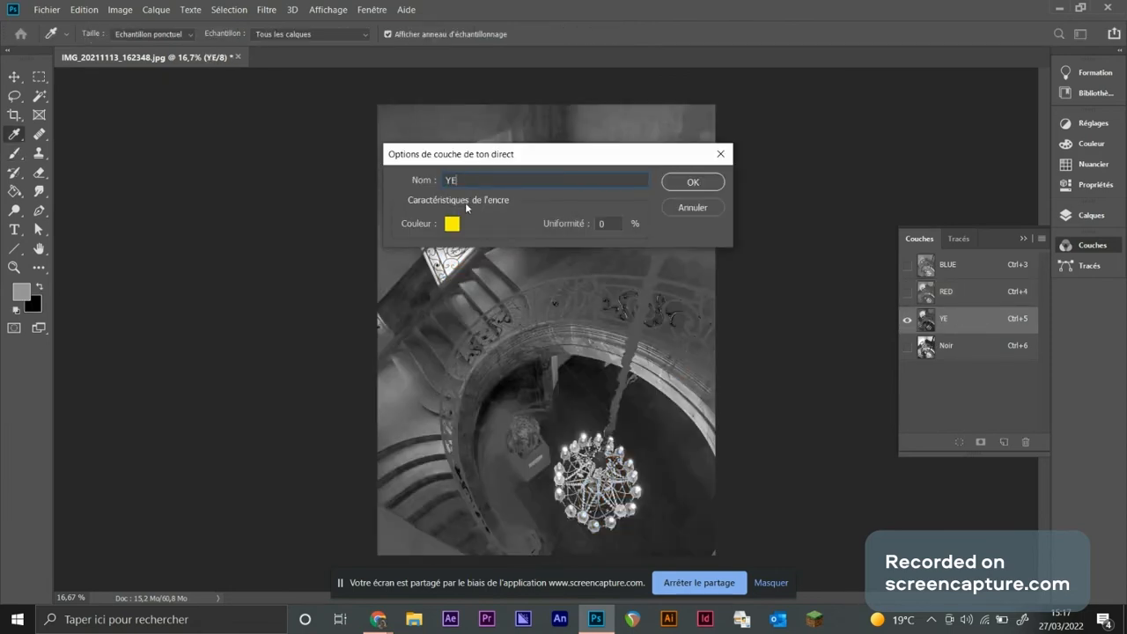
pyautogui.click(454, 225)
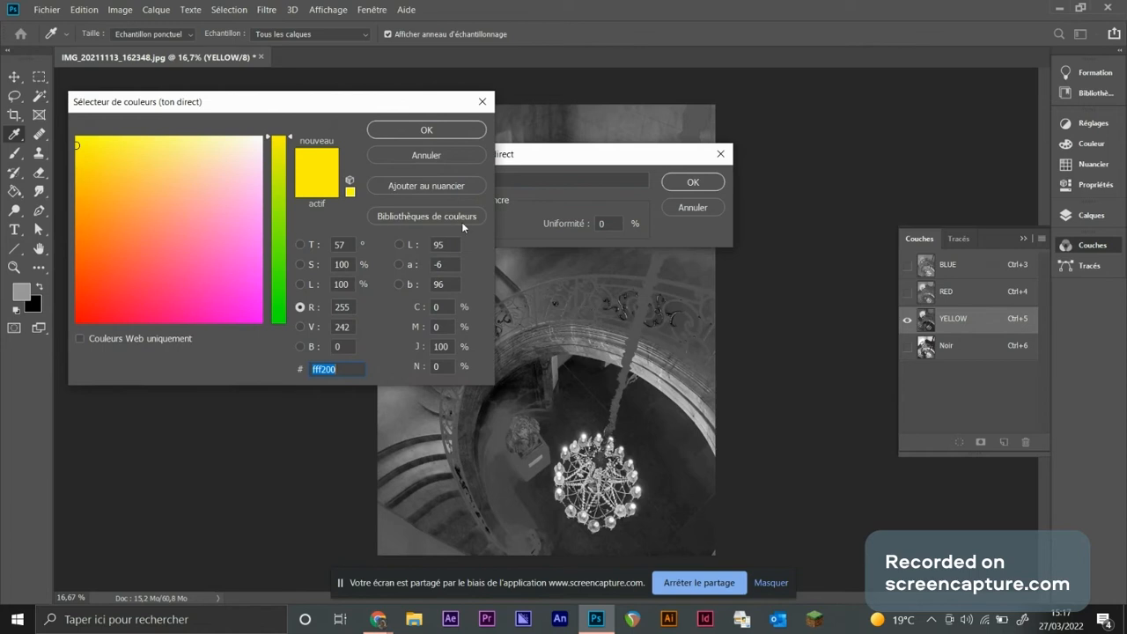
pyautogui.write('FF')
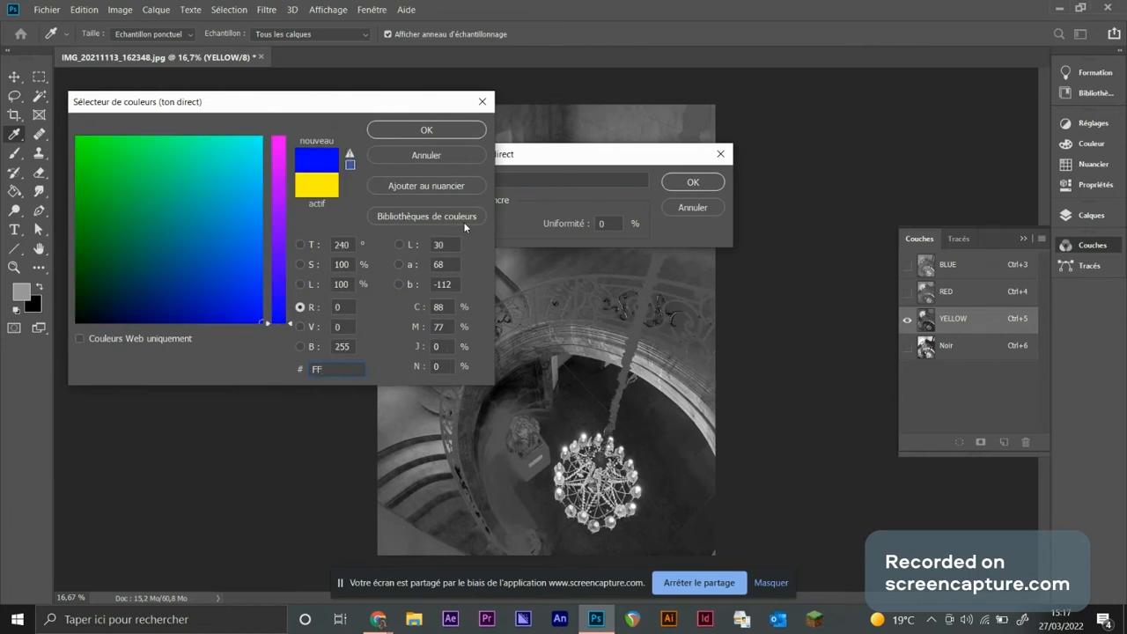
pyautogui.write('E')
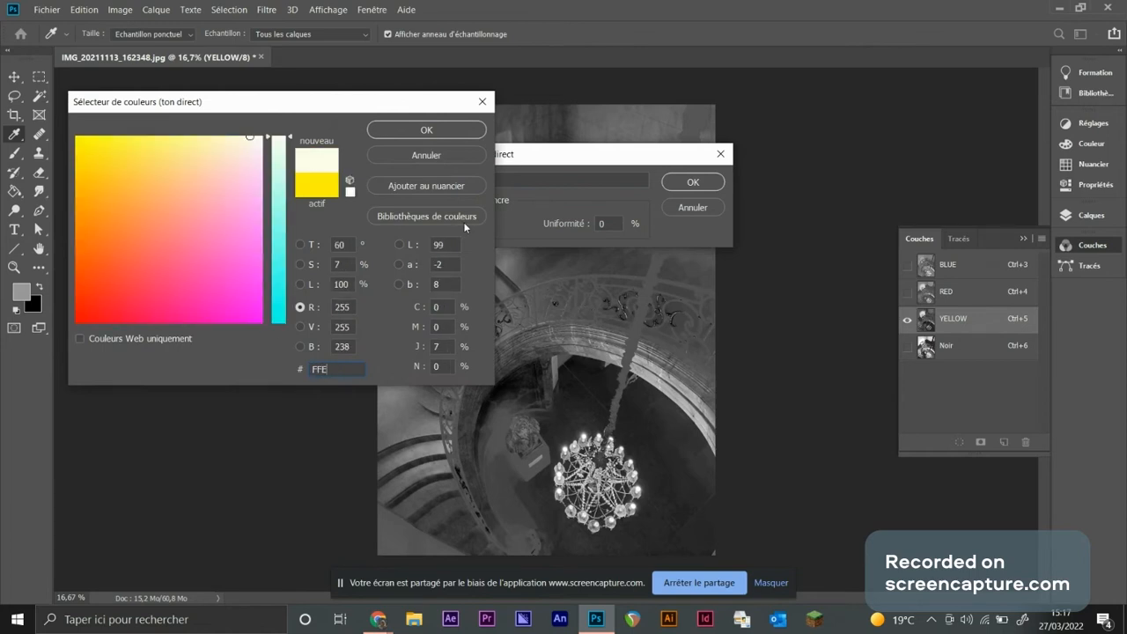
pyautogui.write('800')
pyautogui.press('Return')
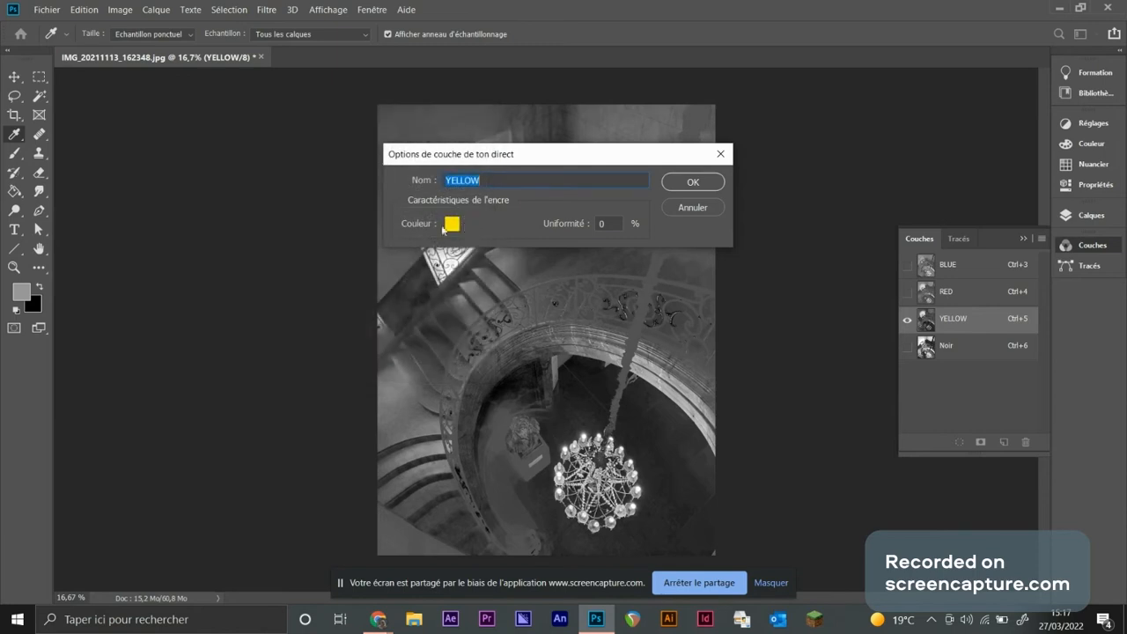
pyautogui.click(691, 183)
# Rename the Noir spot channel as BLUE and set its ink colour to 0078BF
pyautogui.click(918, 355)
pyautogui.doubleClick(975, 356)
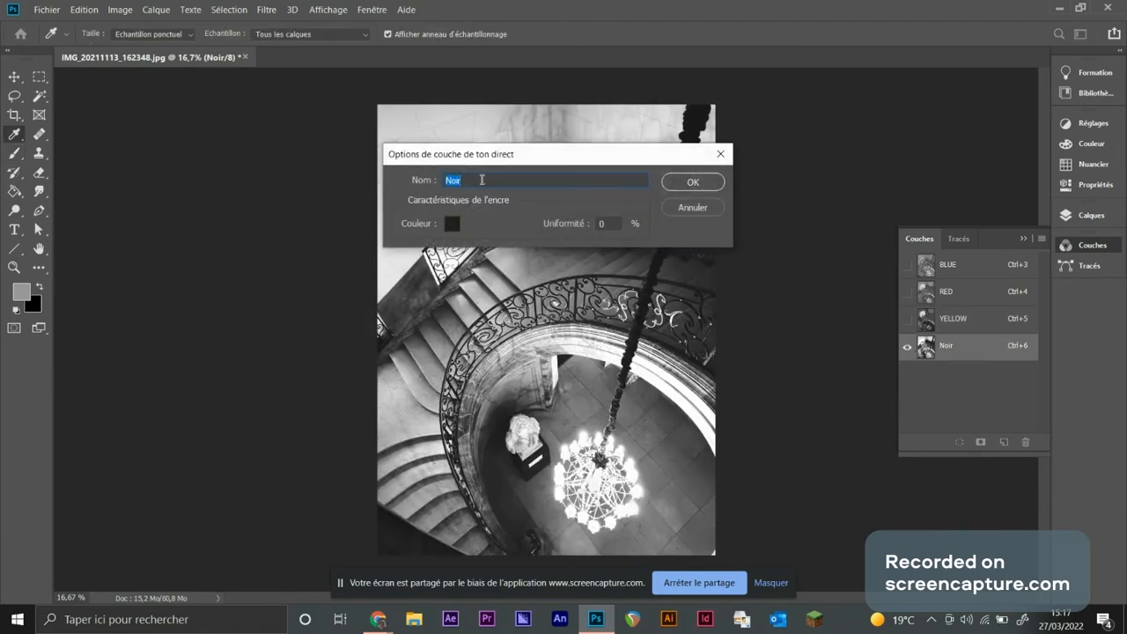
pyautogui.write('BLUE')
pyautogui.click(453, 225)
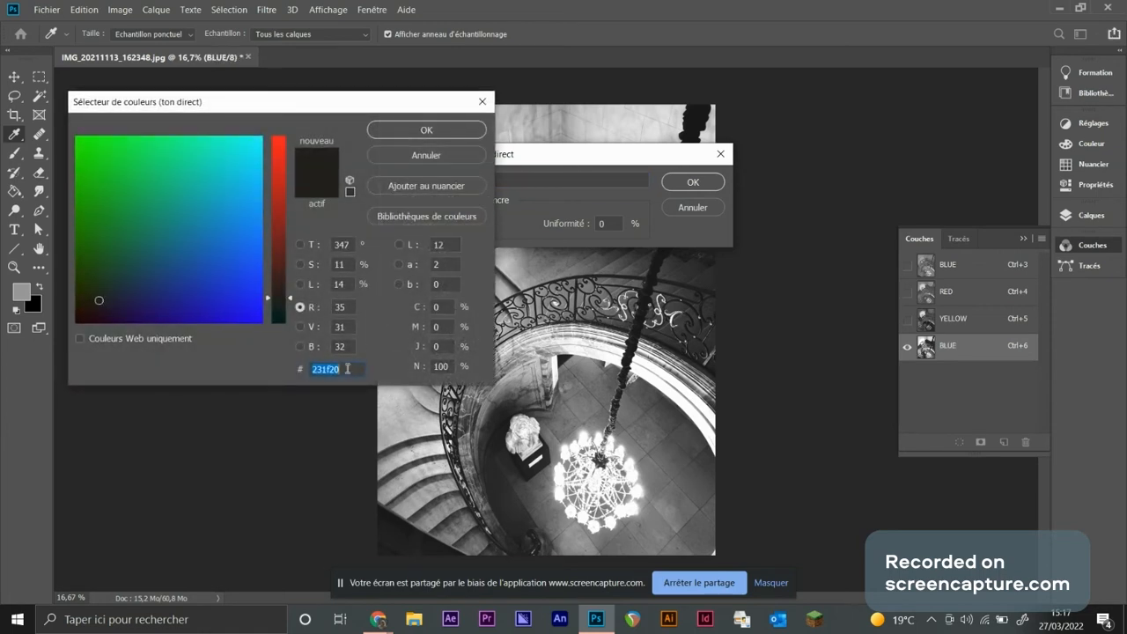
pyautogui.write('0078BF')
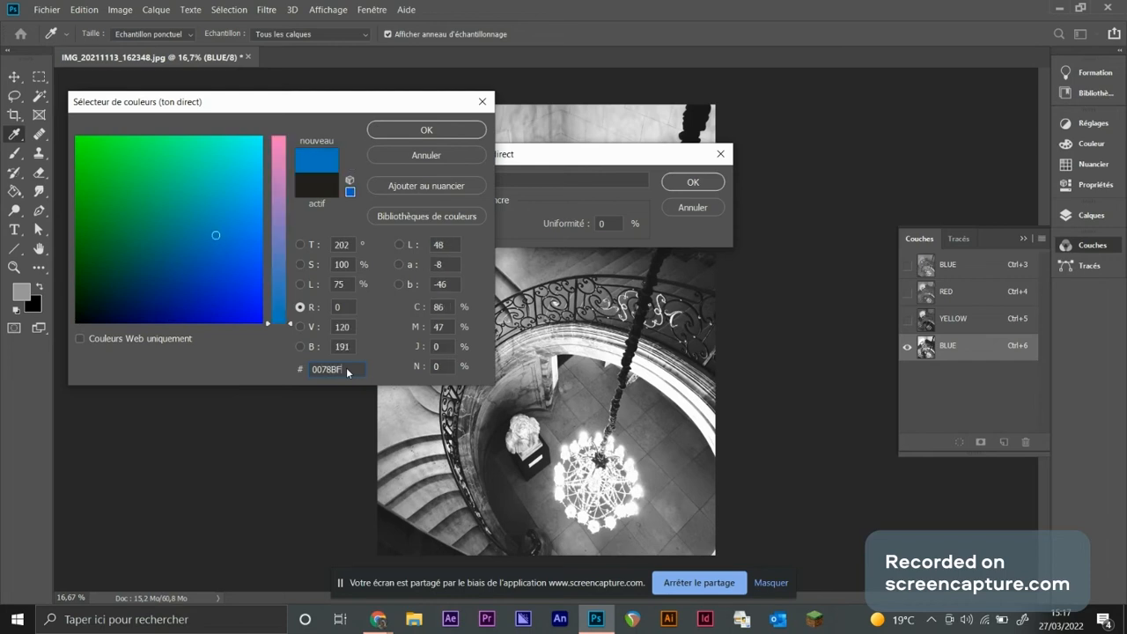
pyautogui.press('Return')
pyautogui.click(701, 185)
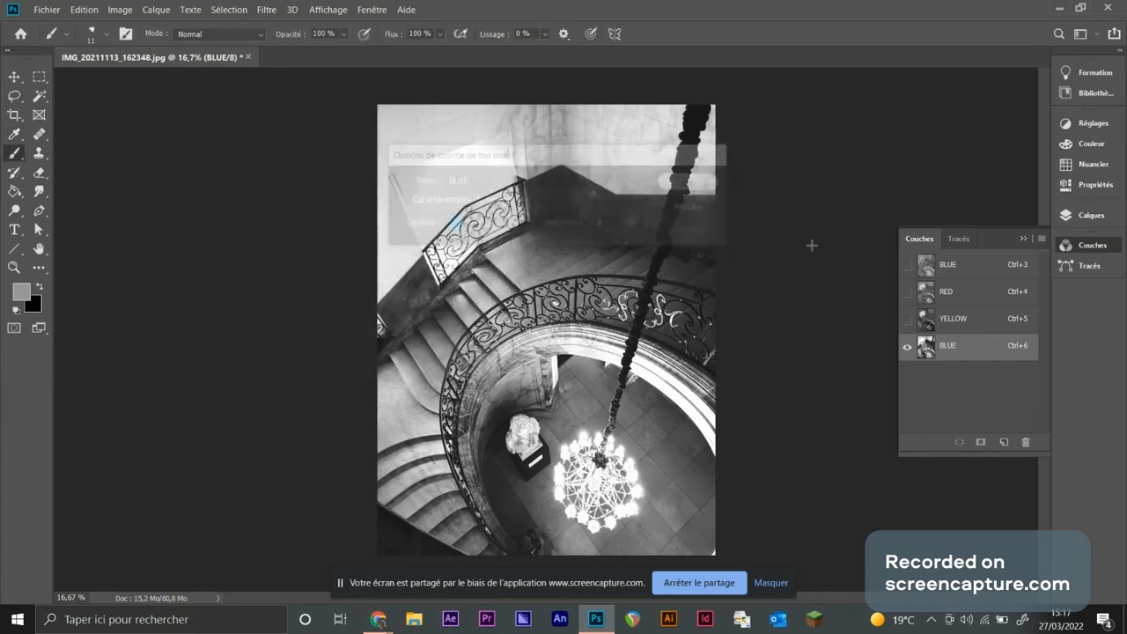
# Show all four spot channels together and split them into separate greyscale documents
pyautogui.moveTo(905, 318); pyautogui.dragTo(907, 264)
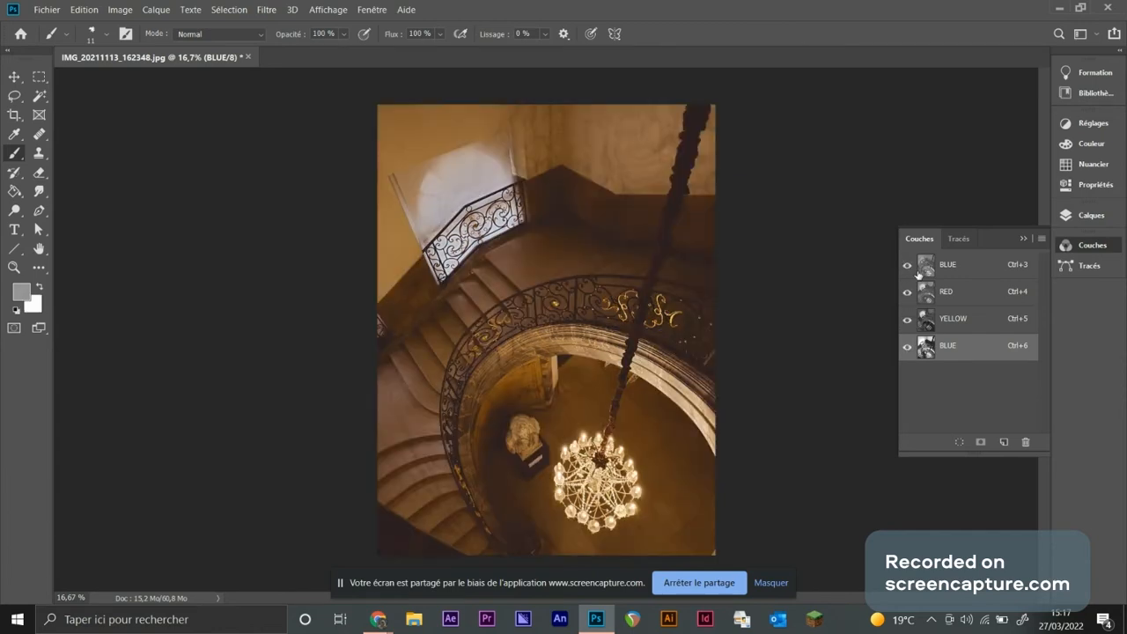
pyautogui.click(1041, 239)
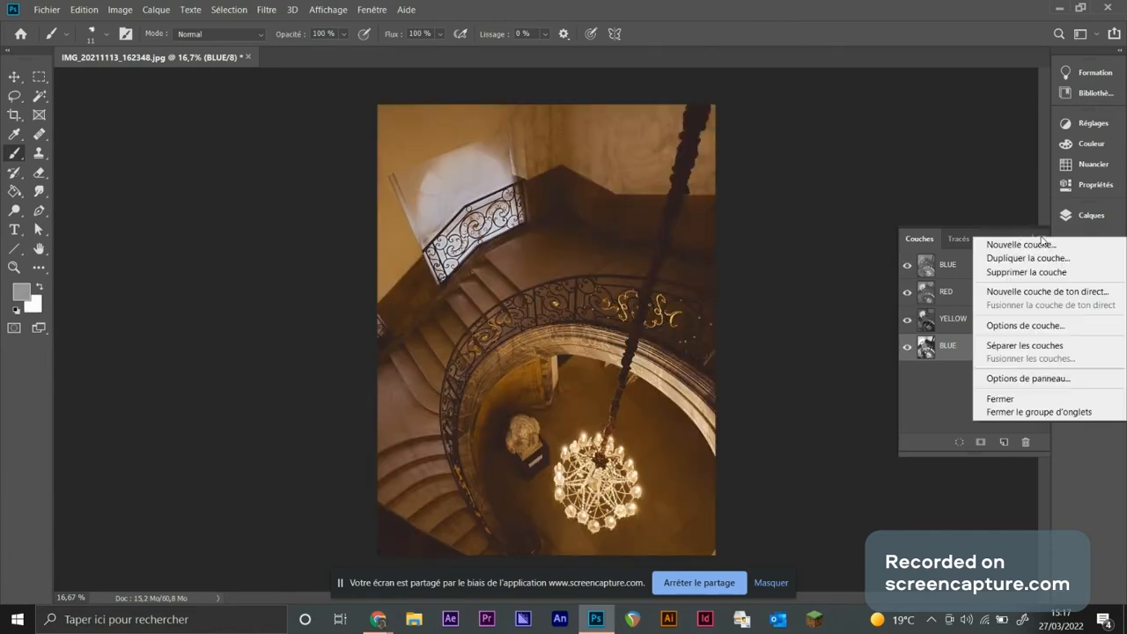
pyautogui.click(1032, 346)
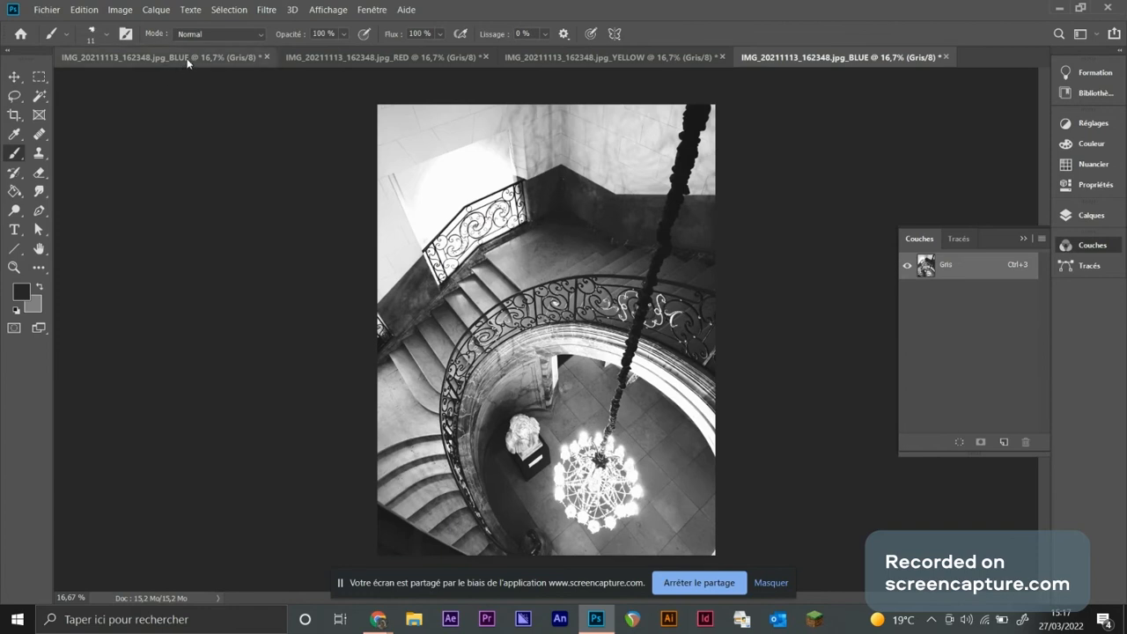
# Copy the whole image from the former black channel's BLUE document and paste it into the former cyan channel's BLUE document
pyautogui.click(841, 57)
pyautogui.hotkey('ctrl', 'a')
pyautogui.click(200, 58)
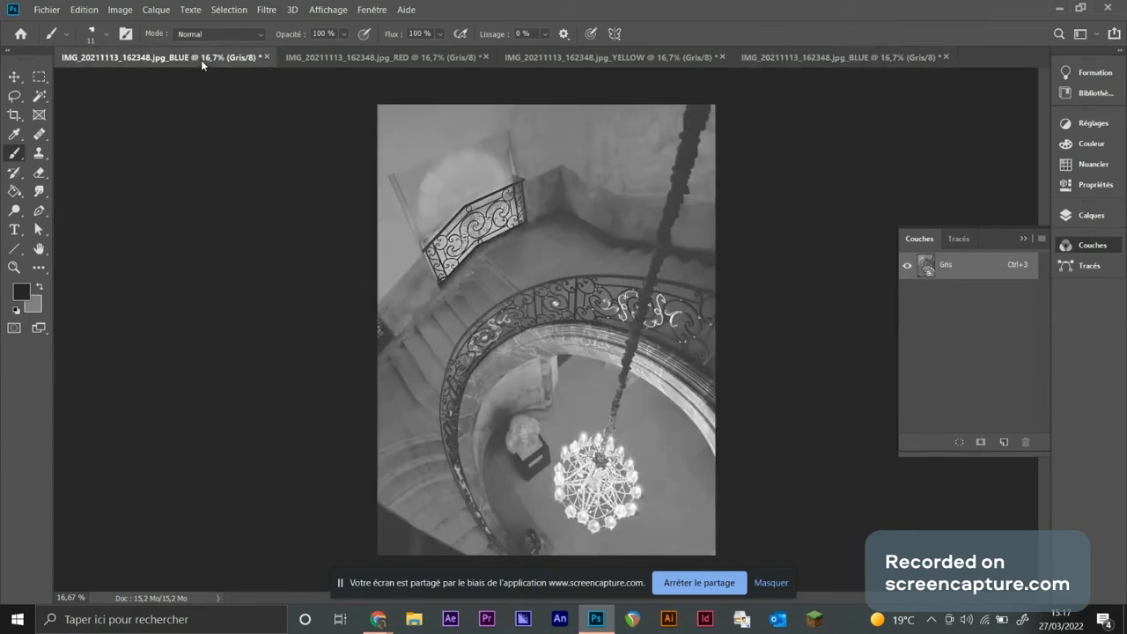
pyautogui.hotkey('ctrl', 'v')
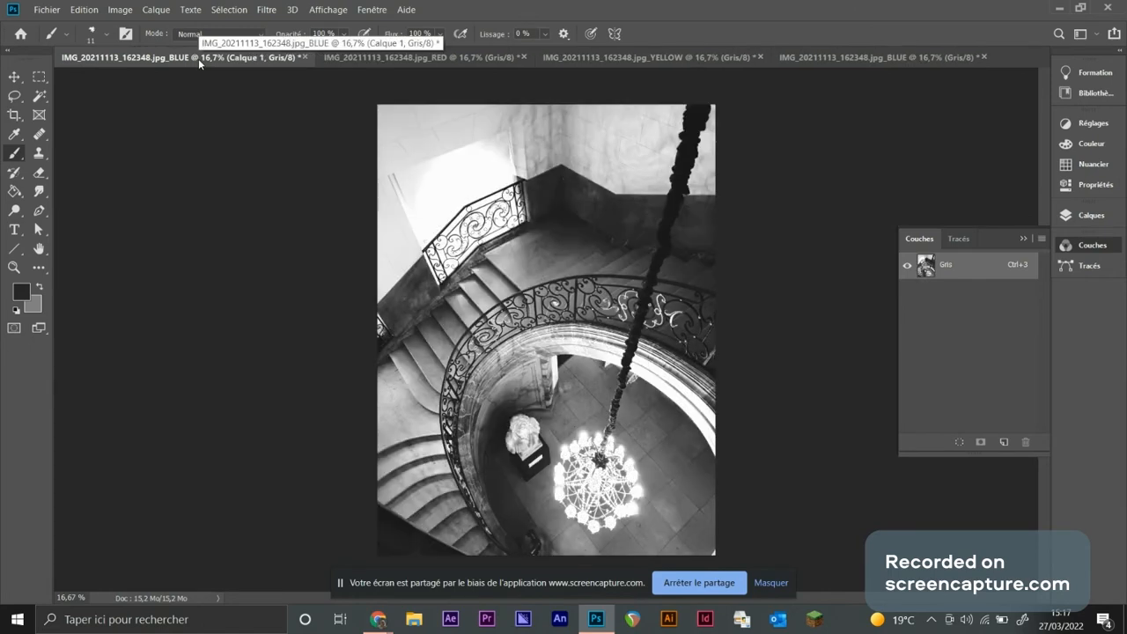
# Set the pasted layer's blend mode to Produit in the combined BLUE document
pyautogui.click(1089, 215)
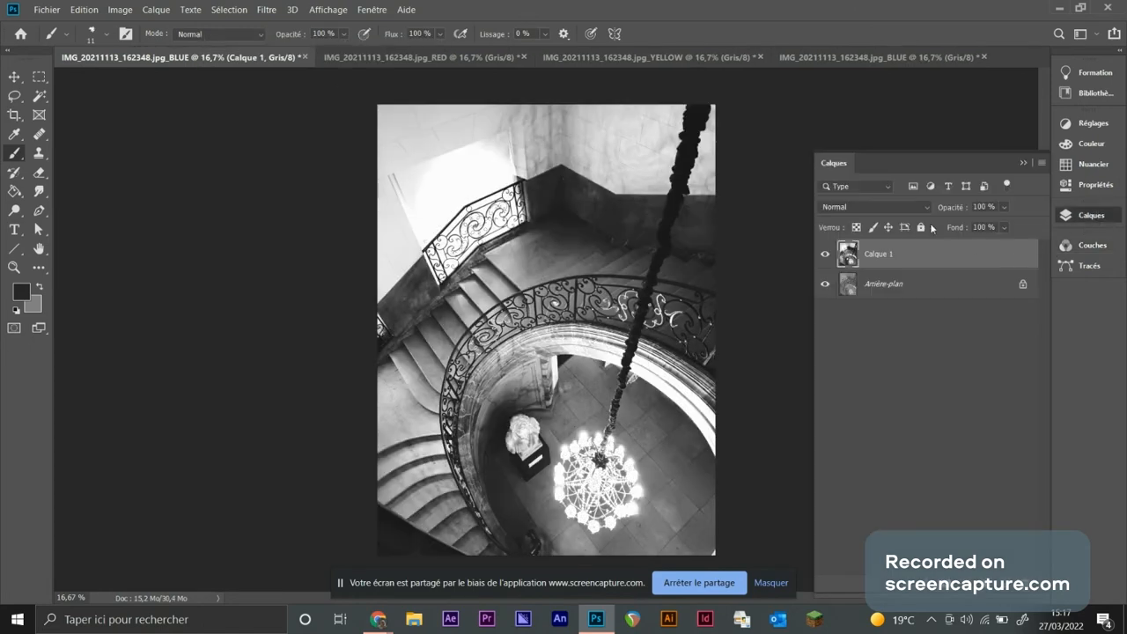
pyautogui.click(879, 208)
pyautogui.click(855, 261)
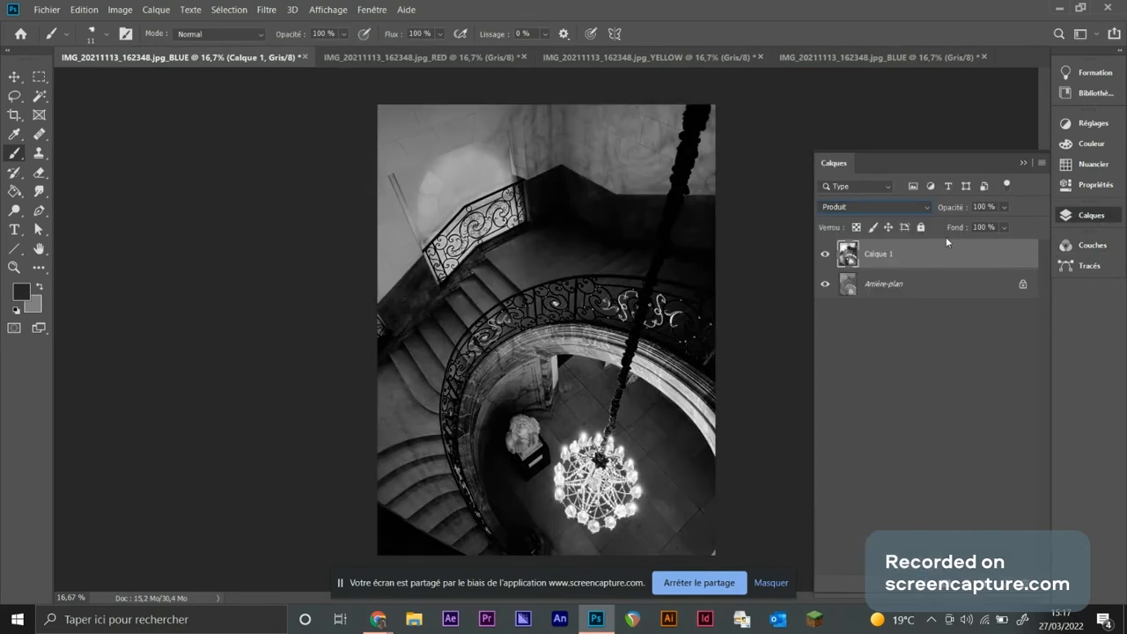
pyautogui.click(1022, 164)
# Close the former black channel's BLUE document without saving it
pyautogui.click(978, 58)
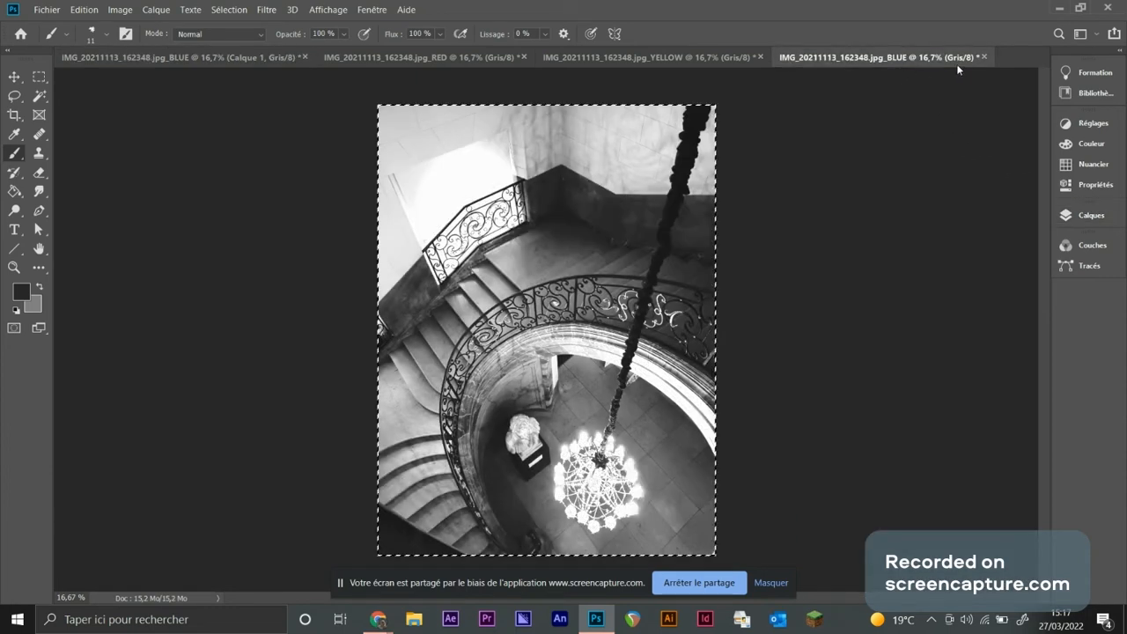
pyautogui.click(986, 58)
pyautogui.click(610, 244)
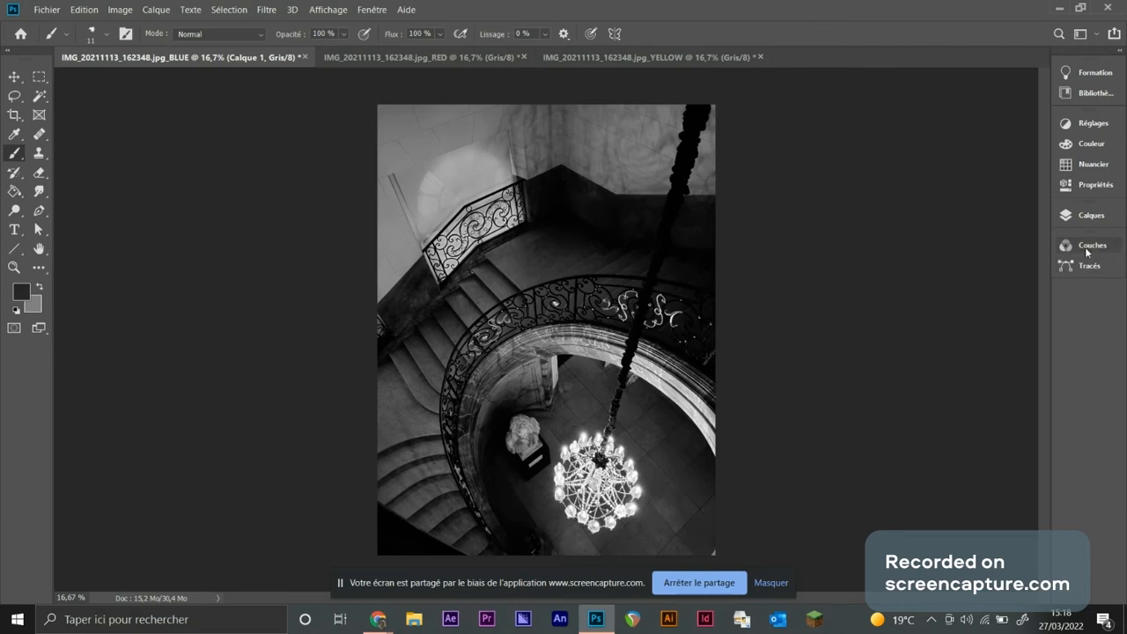
# Lower the pasted layer's opacity to about 64 % in the combined BLUE document
pyautogui.click(1090, 215)
pyautogui.click(1003, 206)
pyautogui.moveTo(1023, 226); pyautogui.dragTo(999, 227)
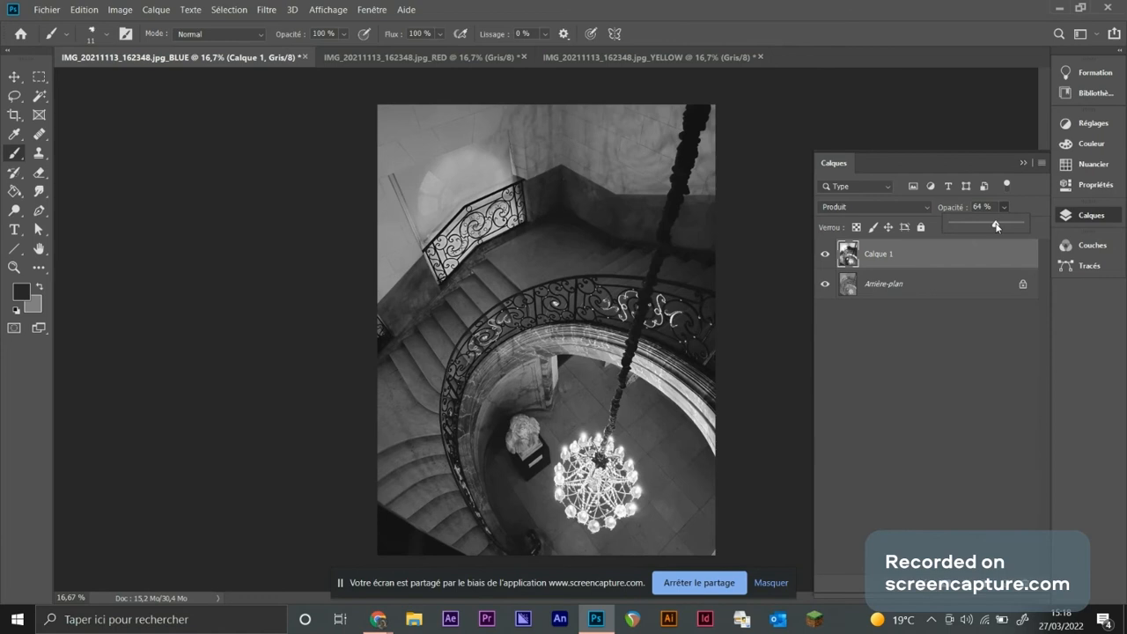
pyautogui.click(1024, 163)
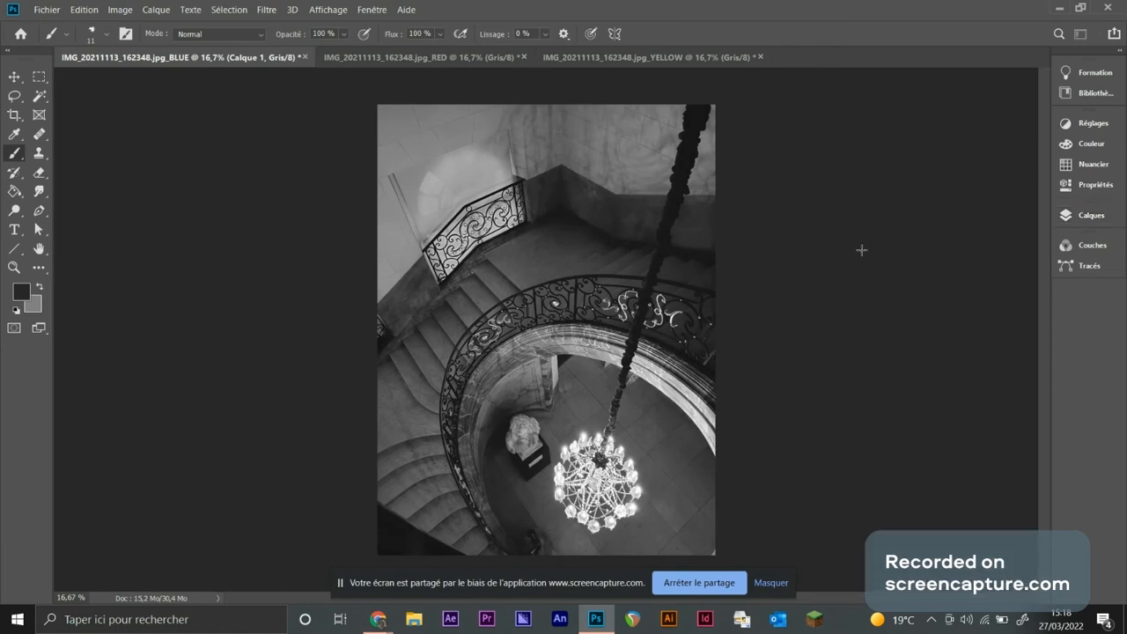
# Convert the combined BLUE document to Multicouche mode, merging its layers
pyautogui.click(1090, 245)
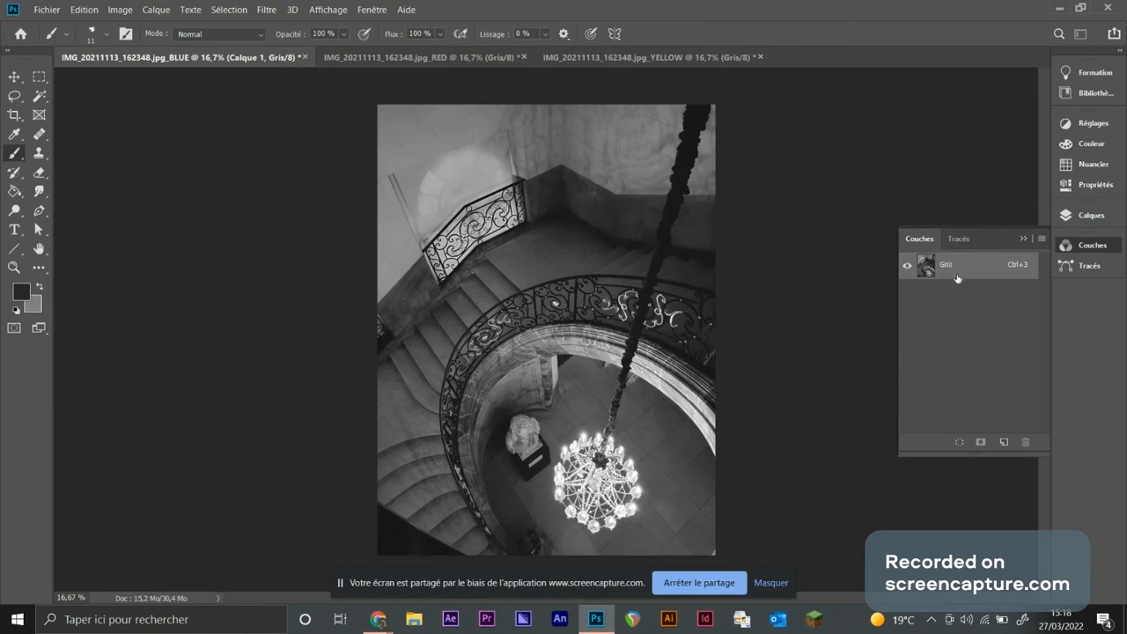
pyautogui.click(121, 10)
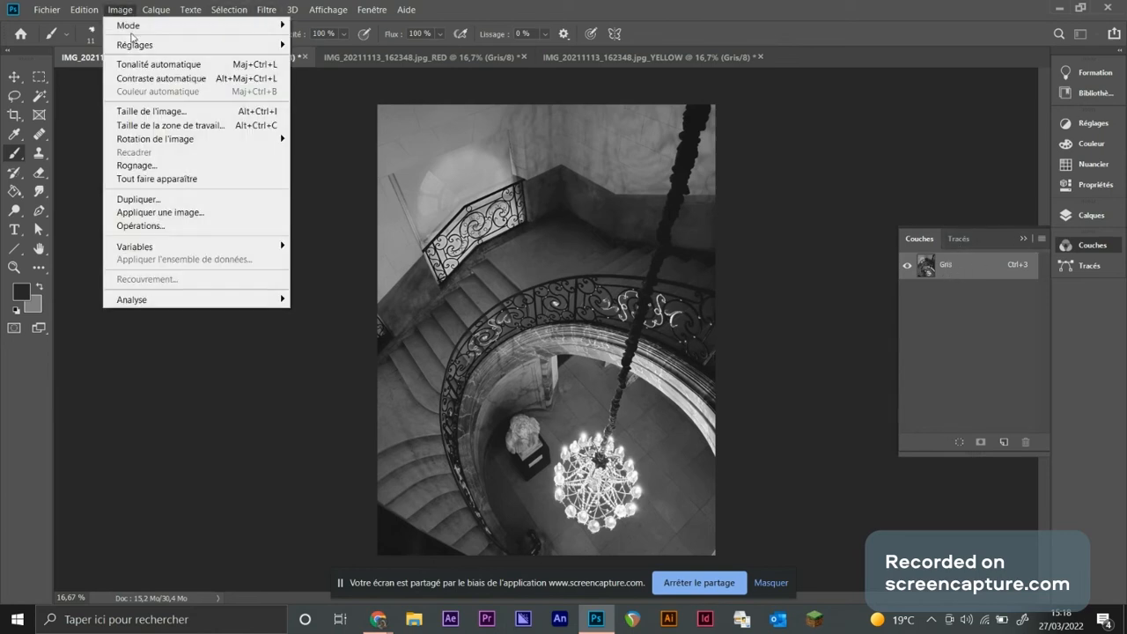
pyautogui.moveTo(139, 25)
pyautogui.click(333, 120)
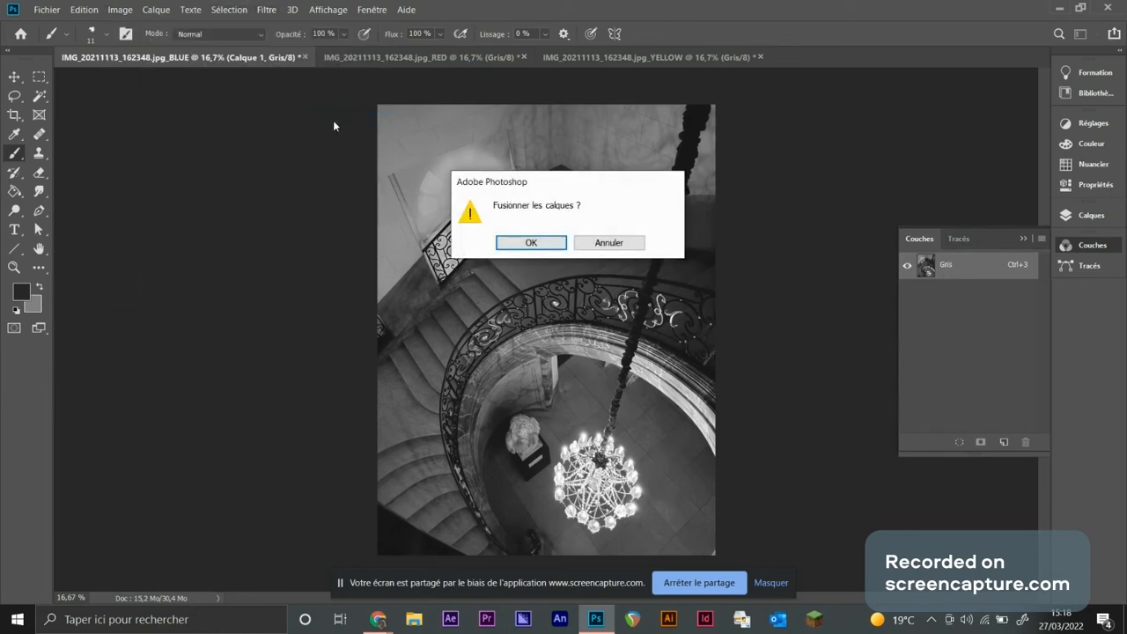
pyautogui.press('Return')
# Rename the combined document's Noir spot channel as BLUE and set its ink colour to 0078BF
pyautogui.doubleClick(997, 271)
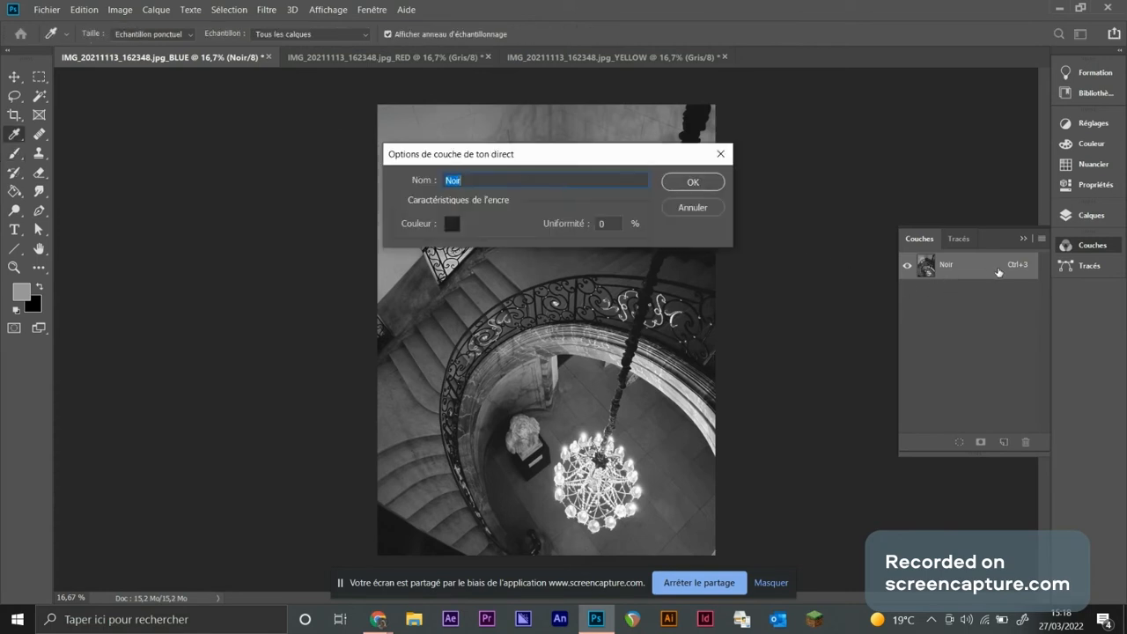
pyautogui.write('BLUE')
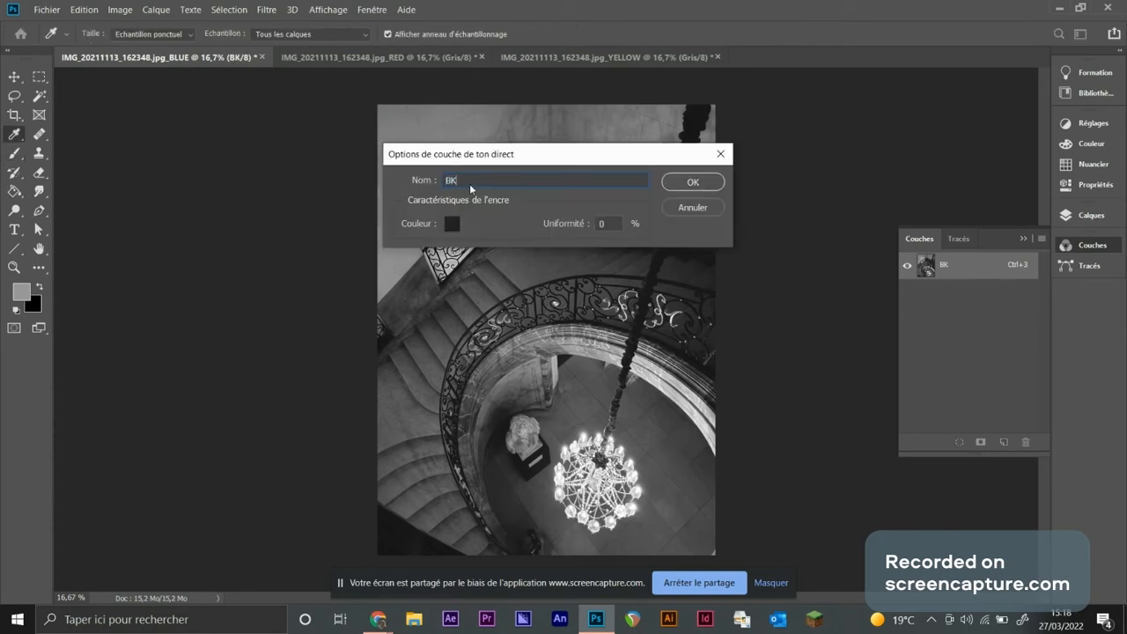
pyautogui.click(452, 224)
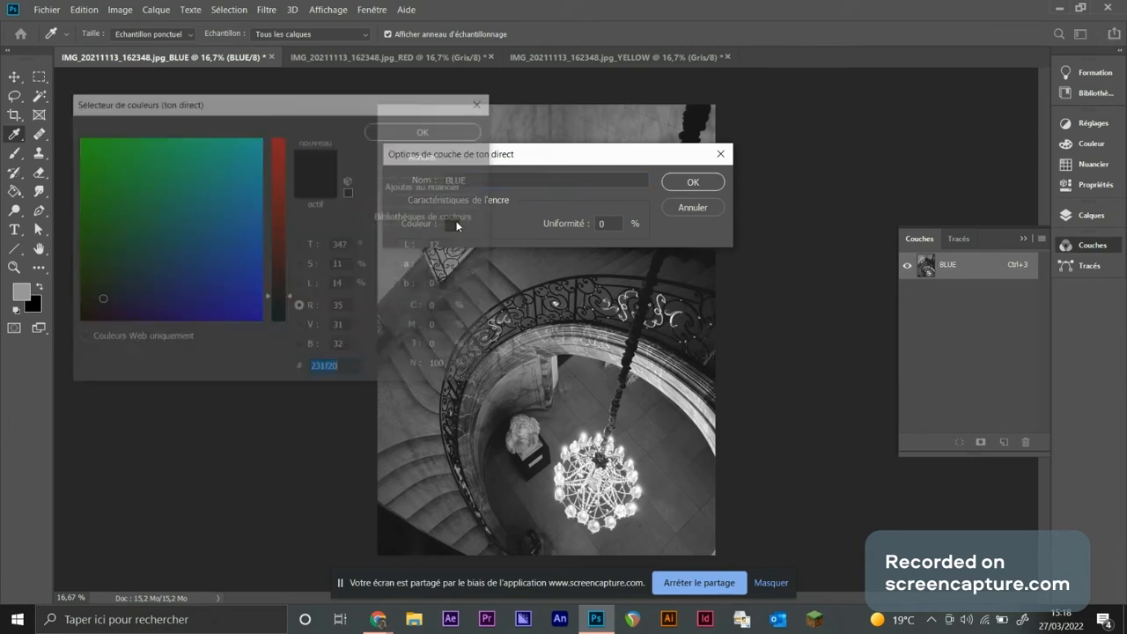
pyautogui.write('00')
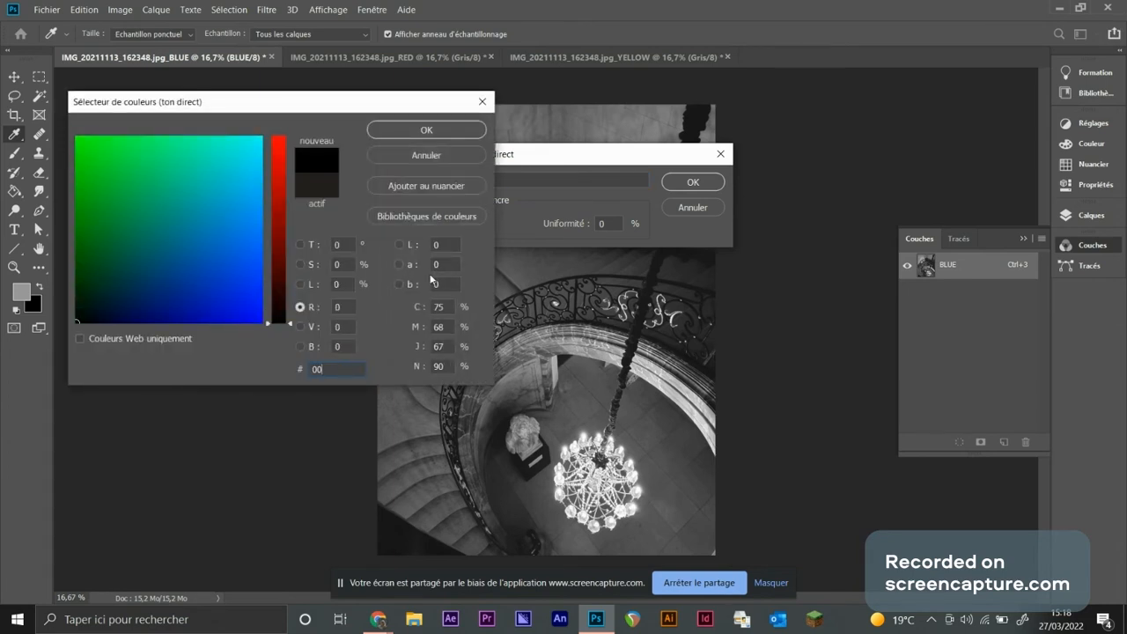
pyautogui.write('78d7')
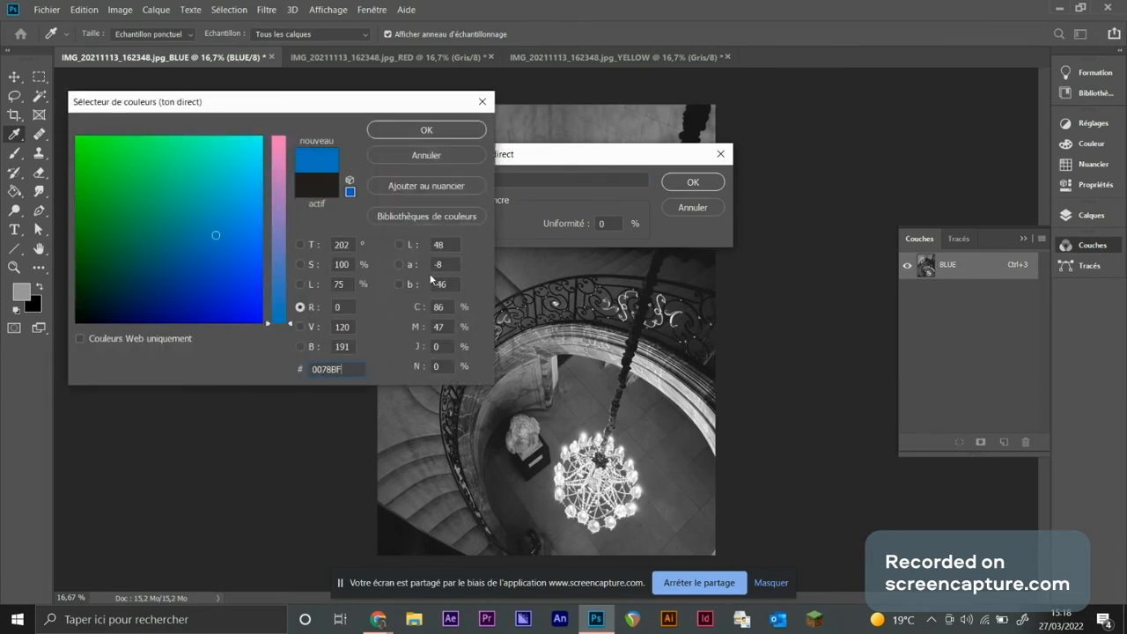
pyautogui.press('Return')
pyautogui.click(693, 182)
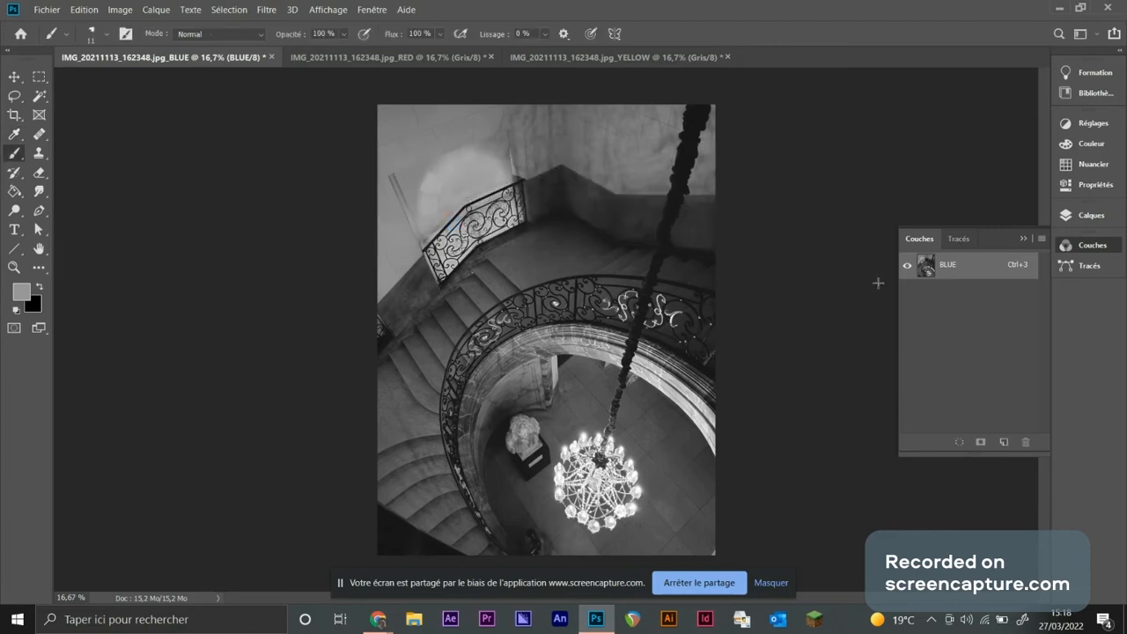
# Save the combined document as BLUE in Photoshop DCS 2.0 (EPS) format on the SANDISK (E:) drive and close it
pyautogui.hotkey('ctrl', 'shift', 's')
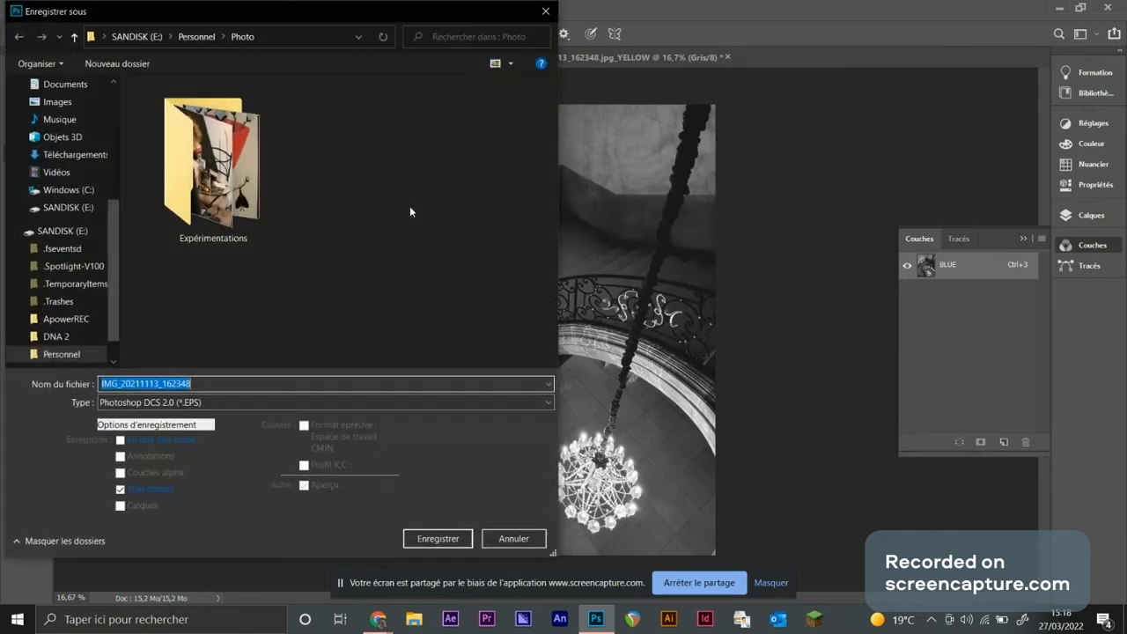
pyautogui.click(58, 231)
pyautogui.click(167, 404)
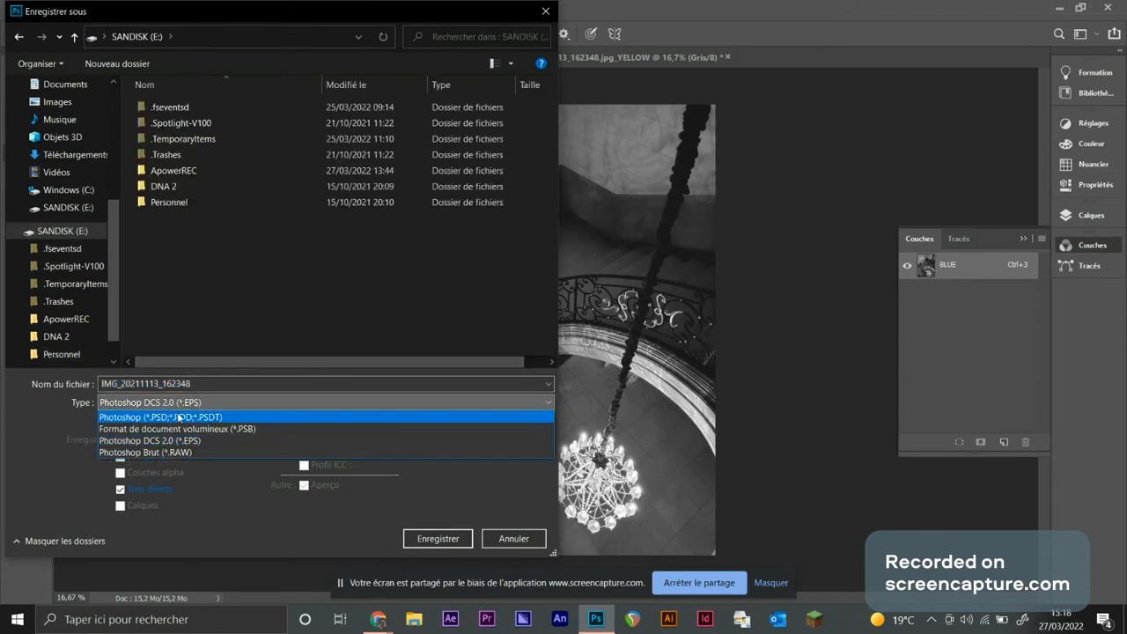
pyautogui.click(205, 385)
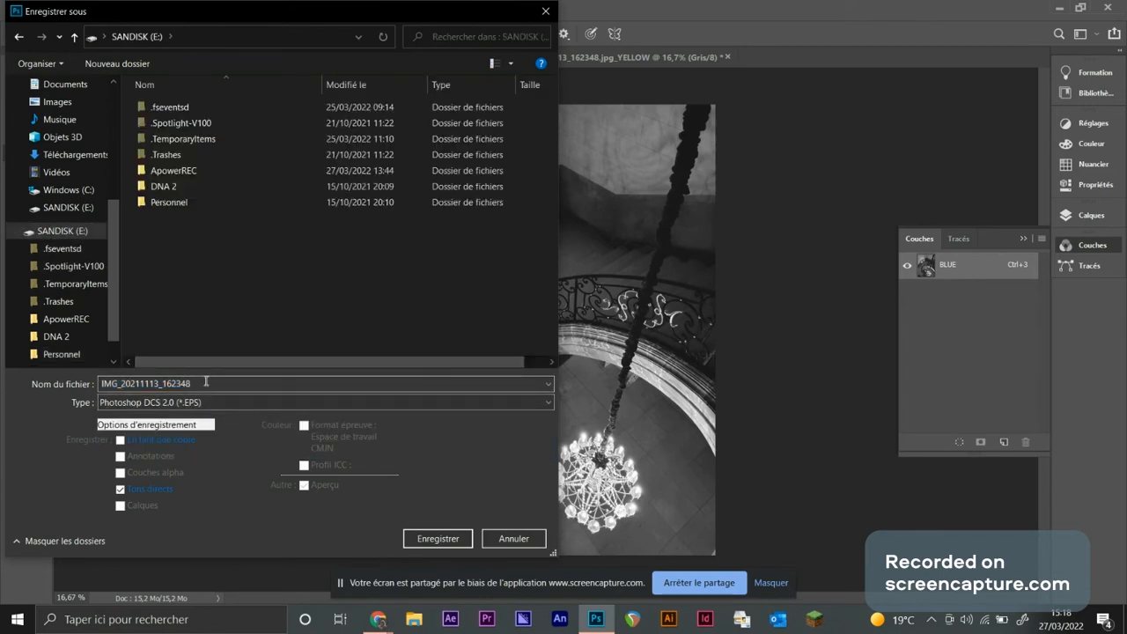
pyautogui.doubleClick(205, 384)
pyautogui.write('BLUE')
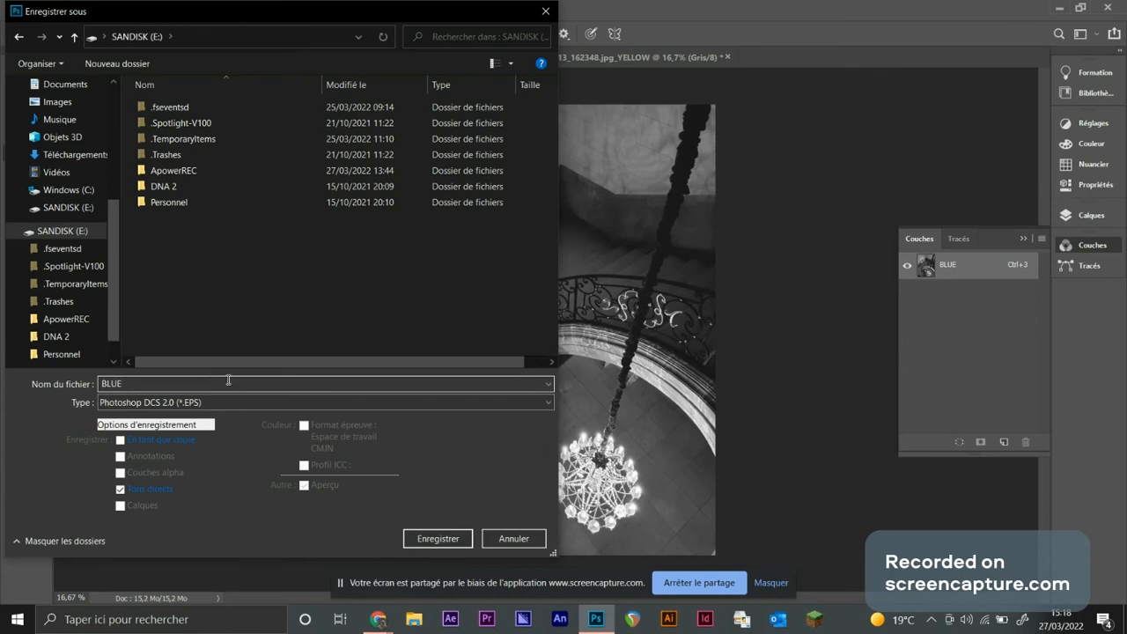
pyautogui.press('Return')
pyautogui.press('Return')
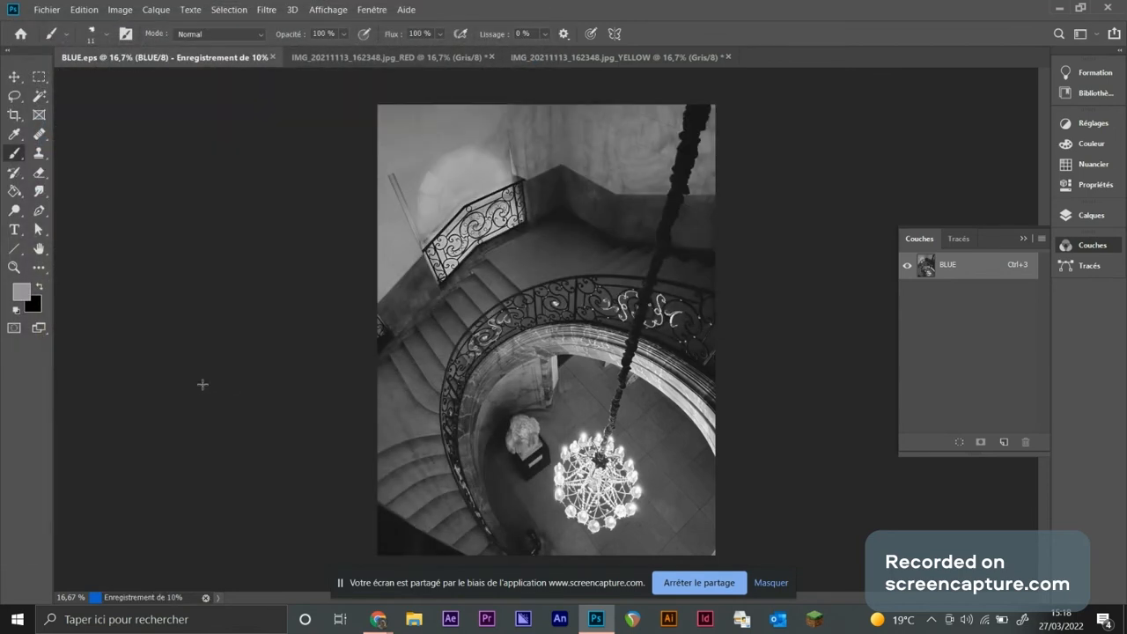
pyautogui.click(177, 57)
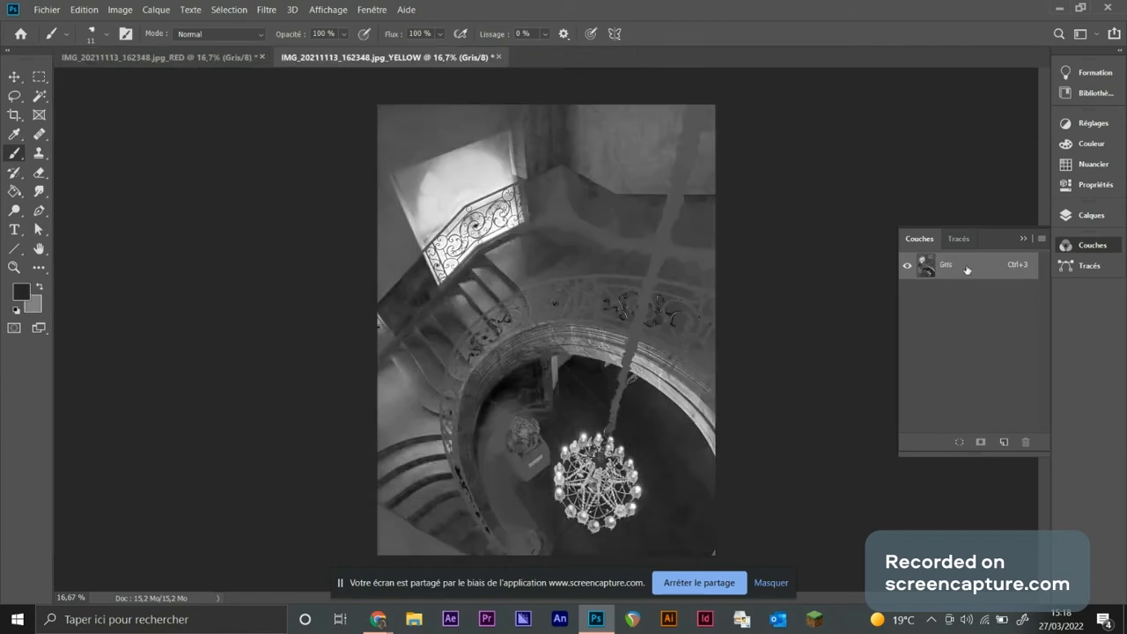
# Convert the YELLOW greyscale document to Multicouche mode
pyautogui.click(120, 10)
pyautogui.moveTo(220, 26)
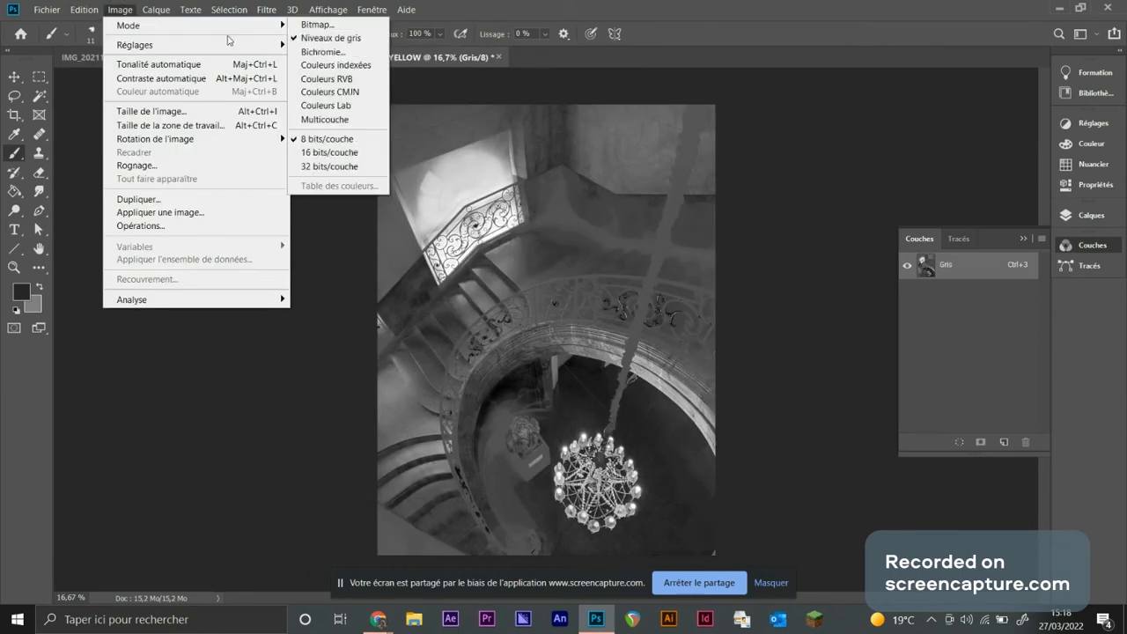
pyautogui.click(331, 119)
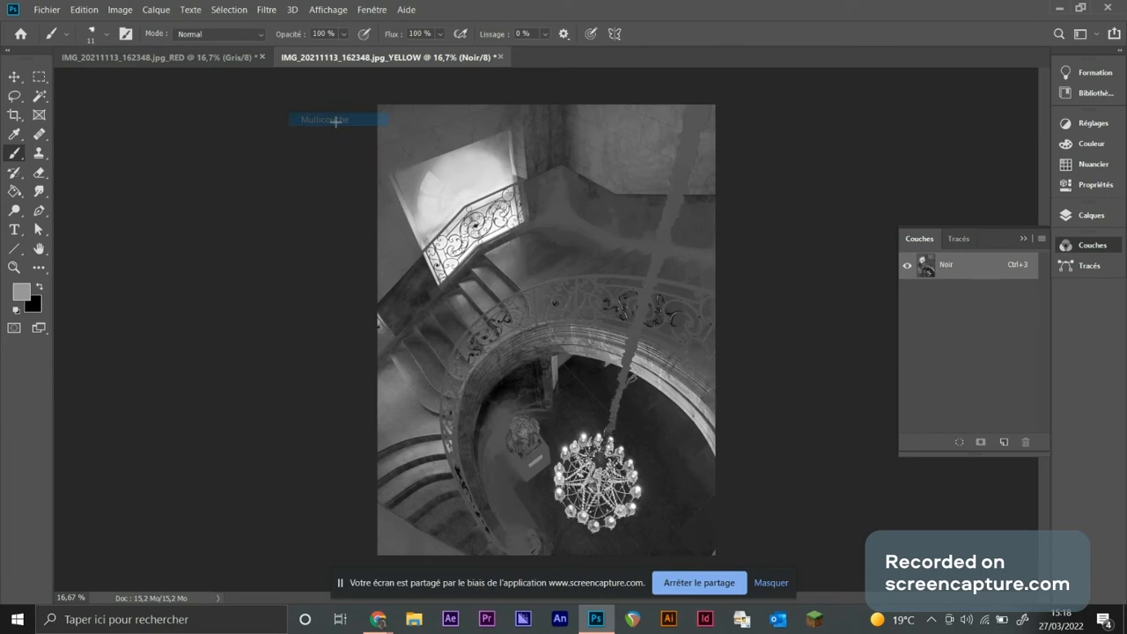
# Rename the YELLOW document's Noir spot channel as YELLOW and set its ink colour to FFE800
pyautogui.doubleClick(970, 272)
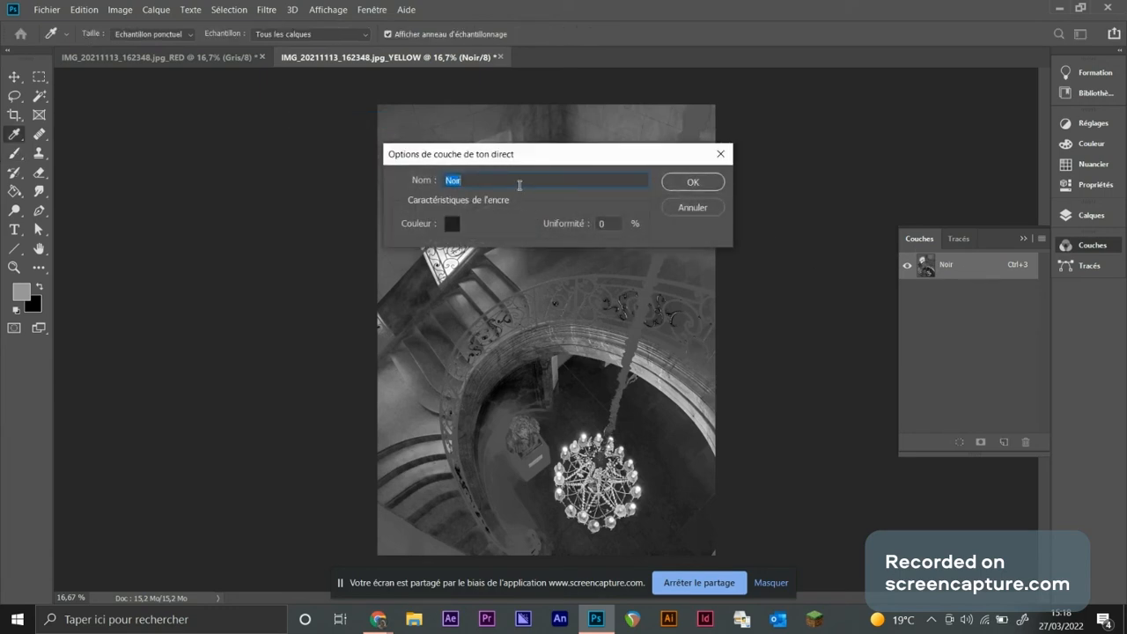
pyautogui.write('YELLOX')
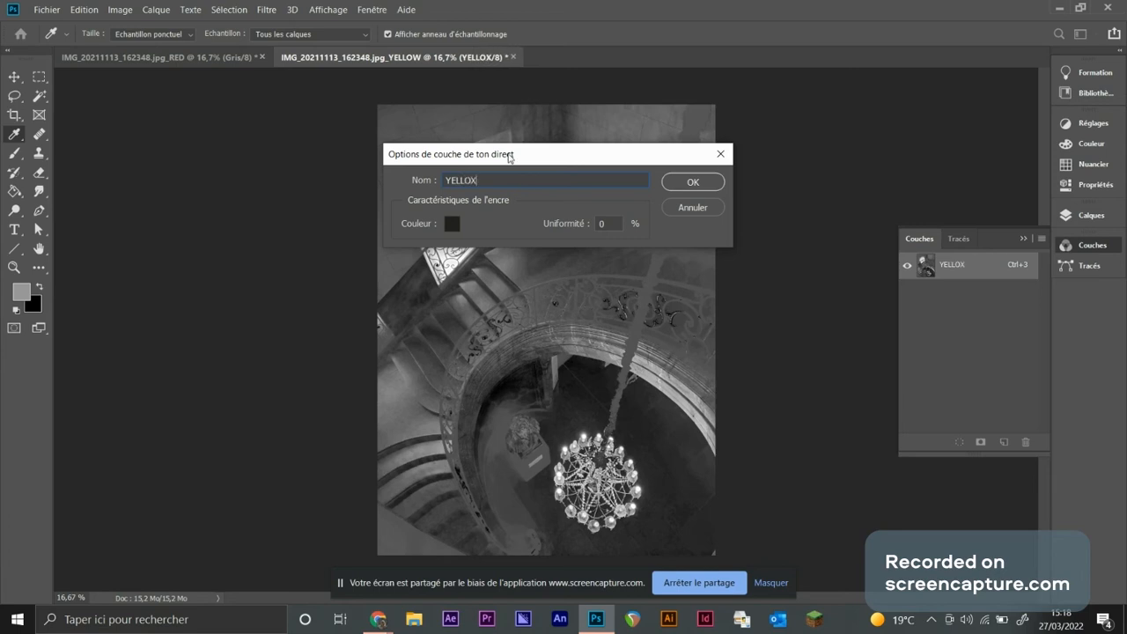
pyautogui.press('BackSpace')
pyautogui.write('W')
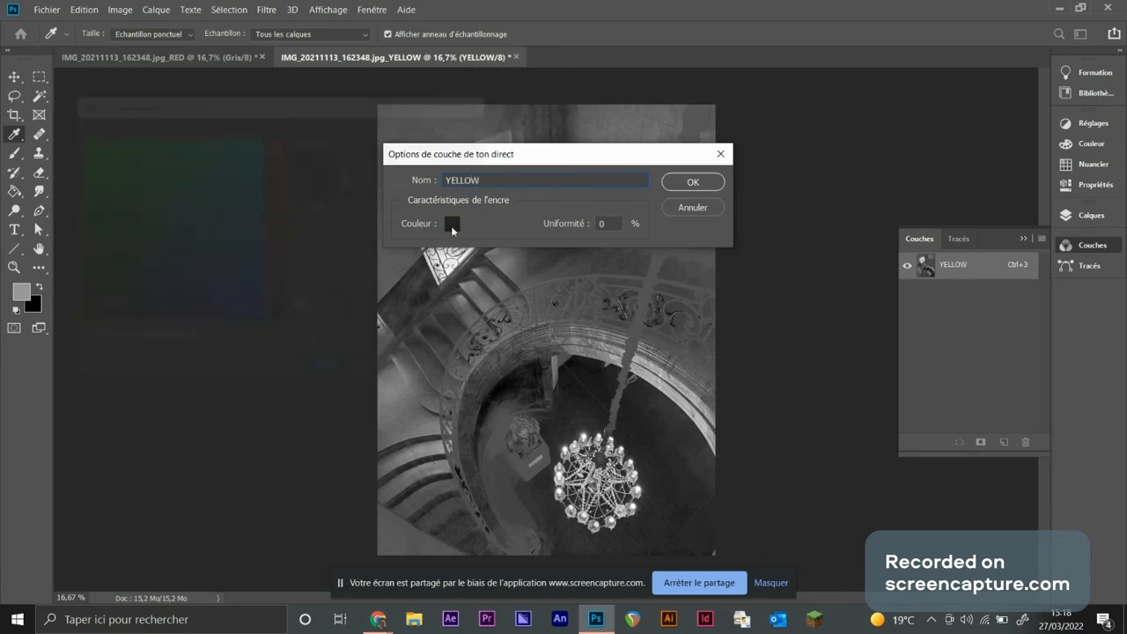
pyautogui.click(452, 224)
pyautogui.write('FF')
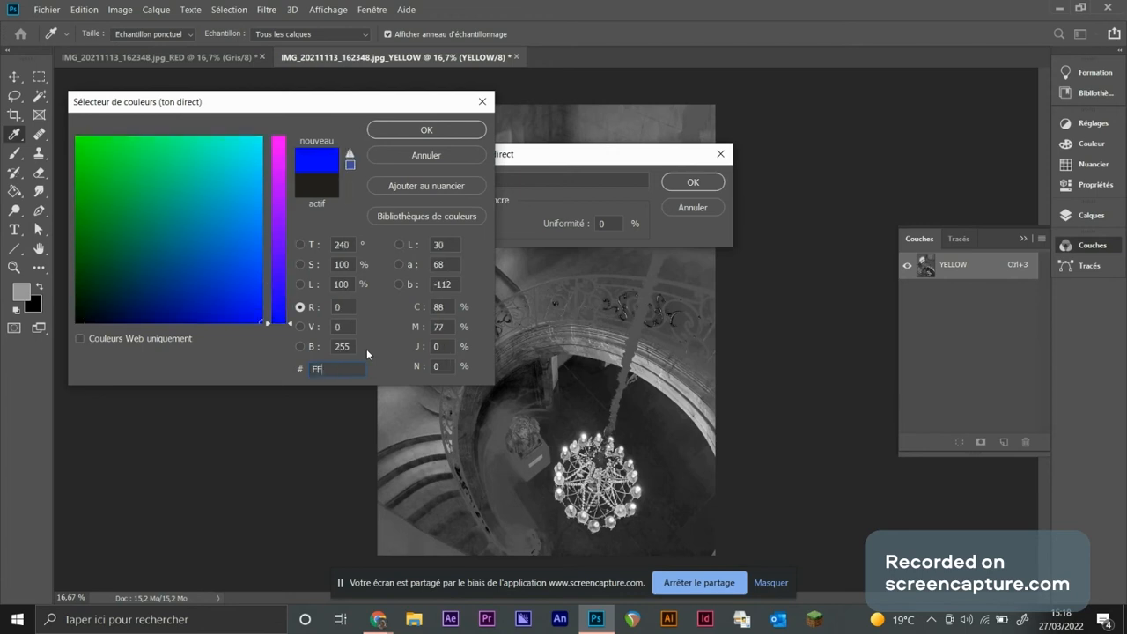
pyautogui.write('E800')
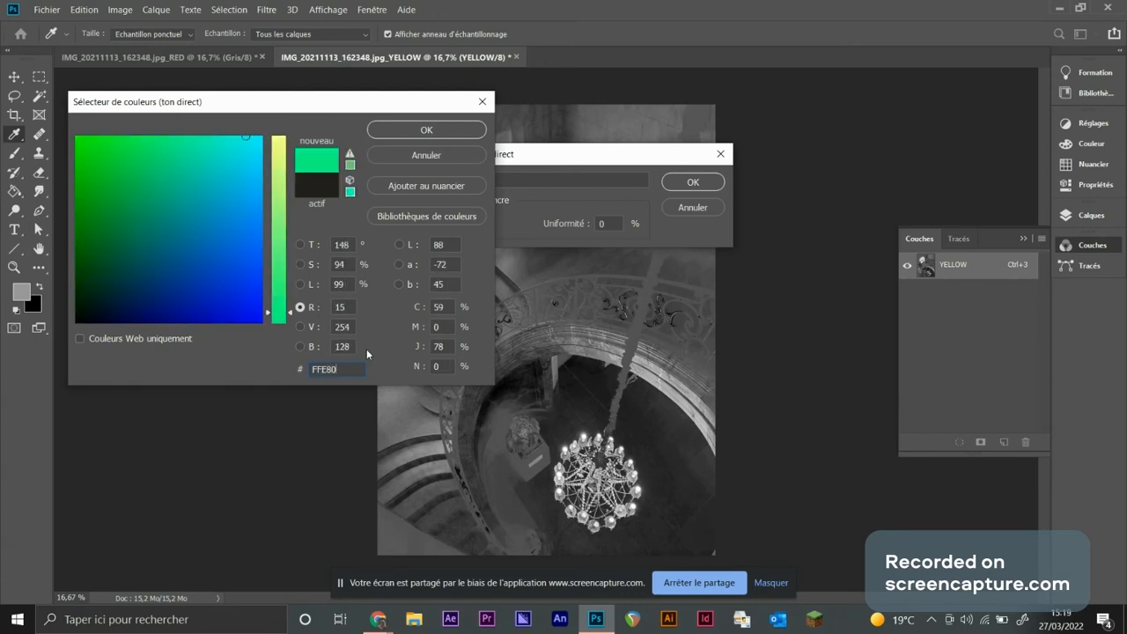
pyautogui.press('Return')
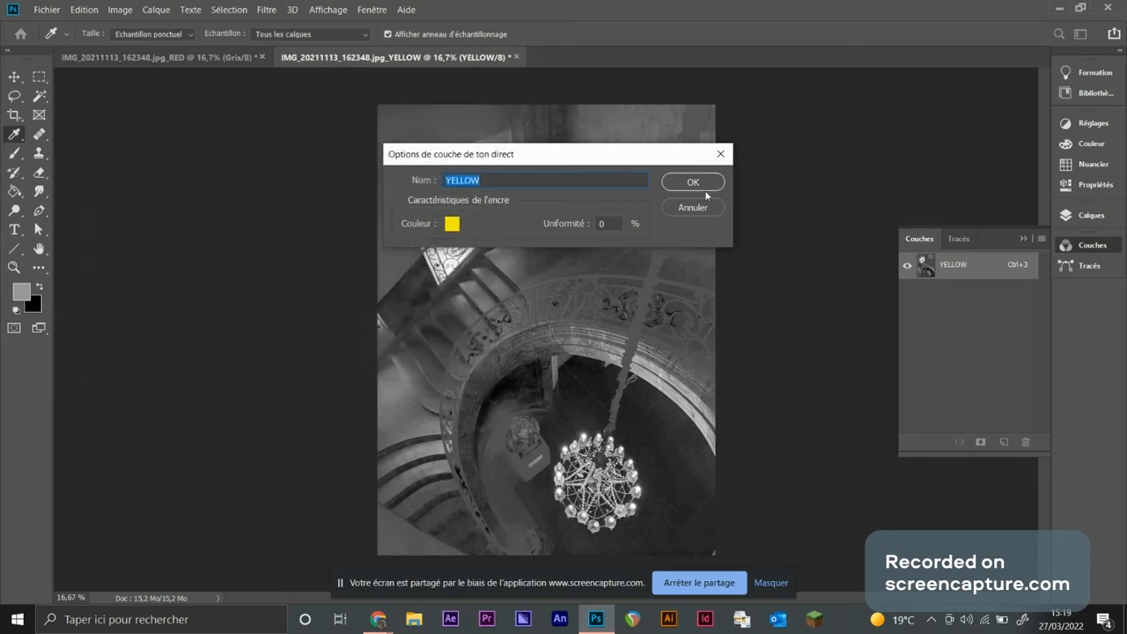
pyautogui.click(693, 181)
# Save the document as YELLOW in Photoshop DCS 2.0 (EPS) format on the SANDISK (E:) drive and close it
pyautogui.hotkey('shift', 'ctrl', 's')
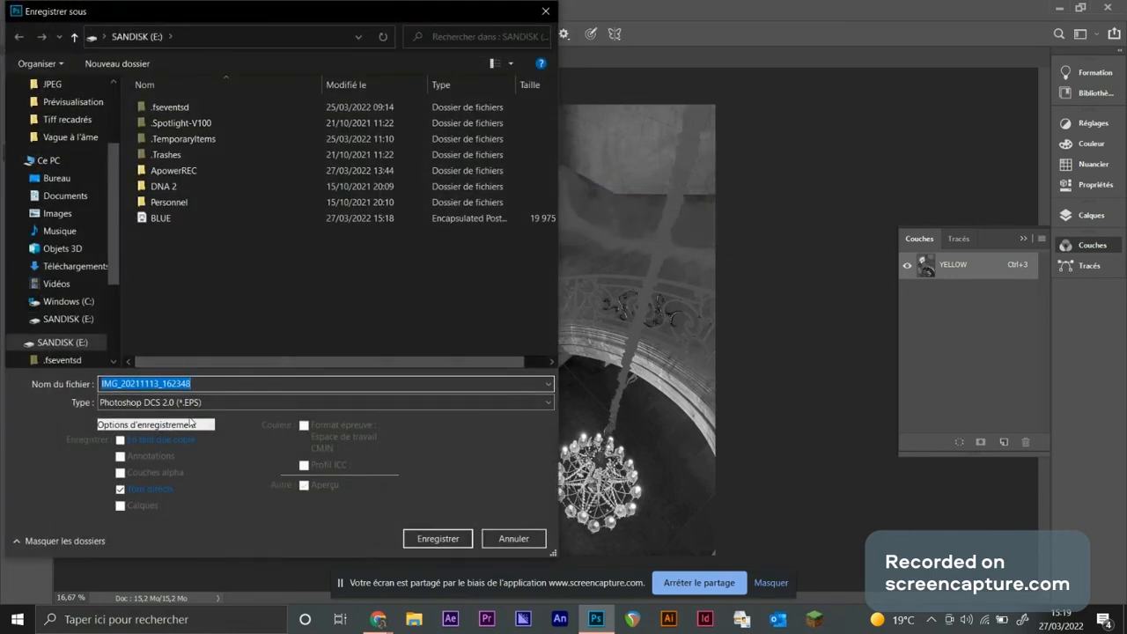
pyautogui.write('YELLOW')
pyautogui.press('Return')
pyautogui.press('Return')
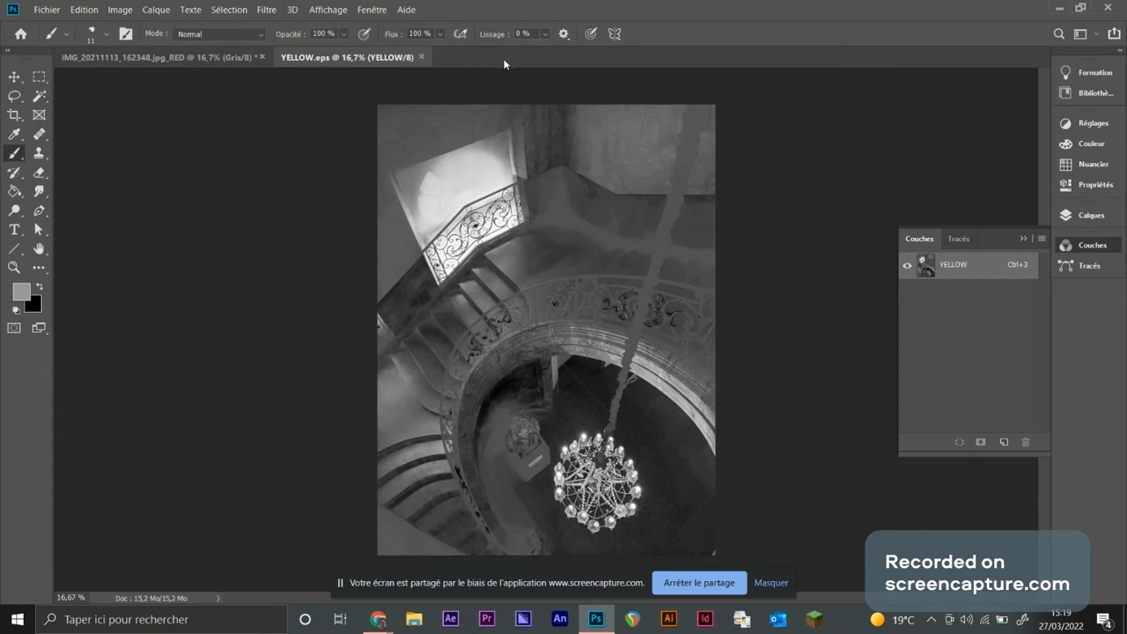
pyautogui.click(423, 57)
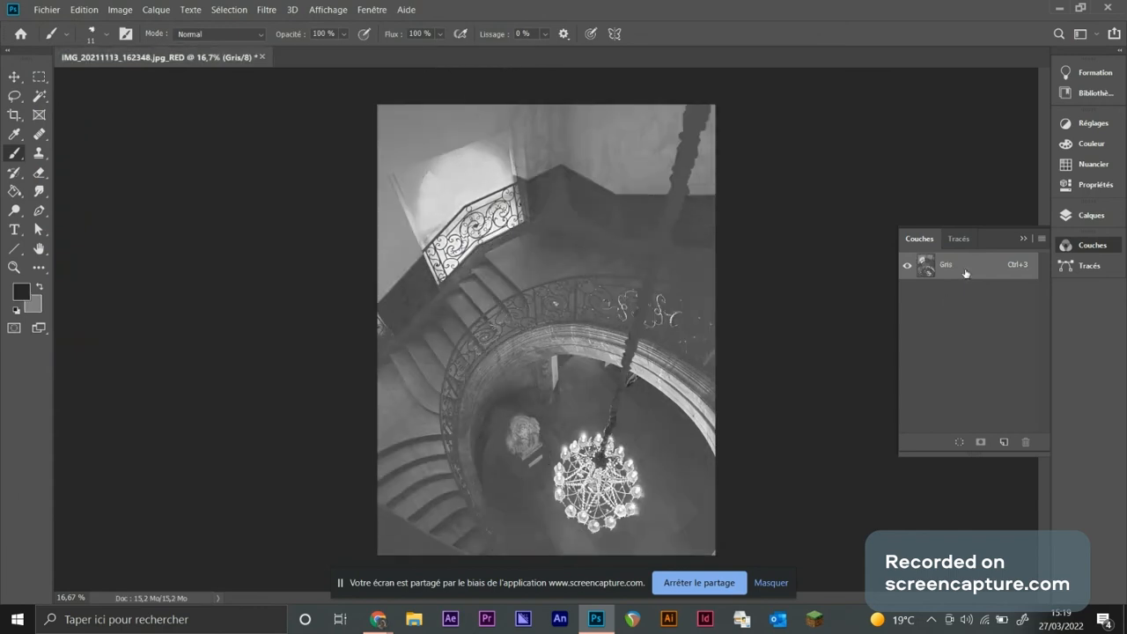
# Convert the RED greyscale document to Multicouche mode
pyautogui.click(121, 10)
pyautogui.moveTo(176, 25)
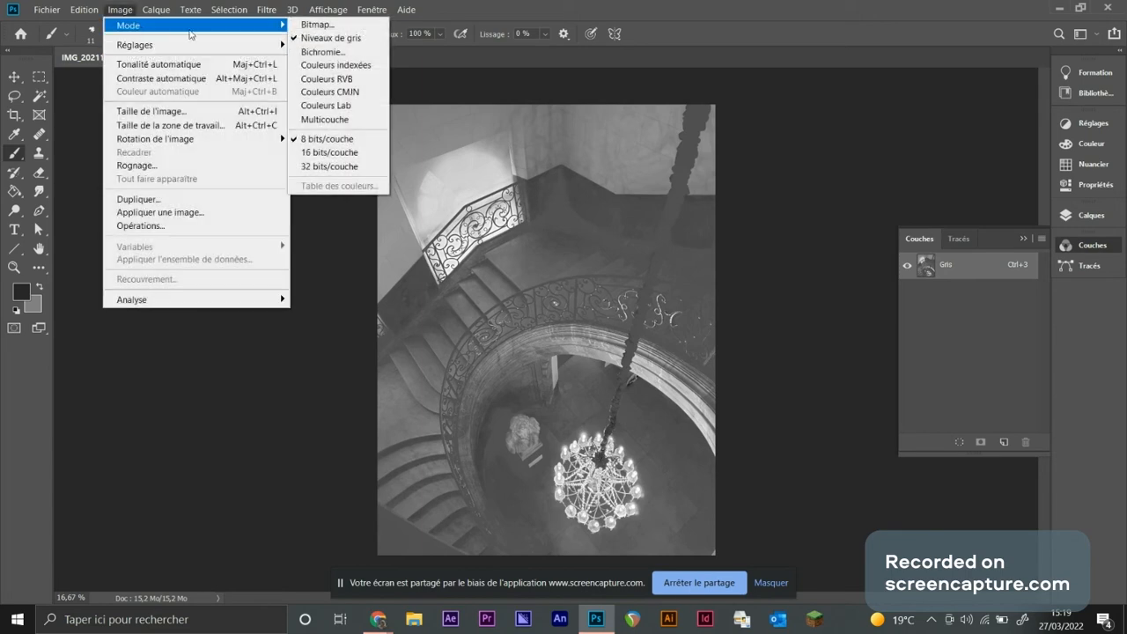
pyautogui.click(335, 121)
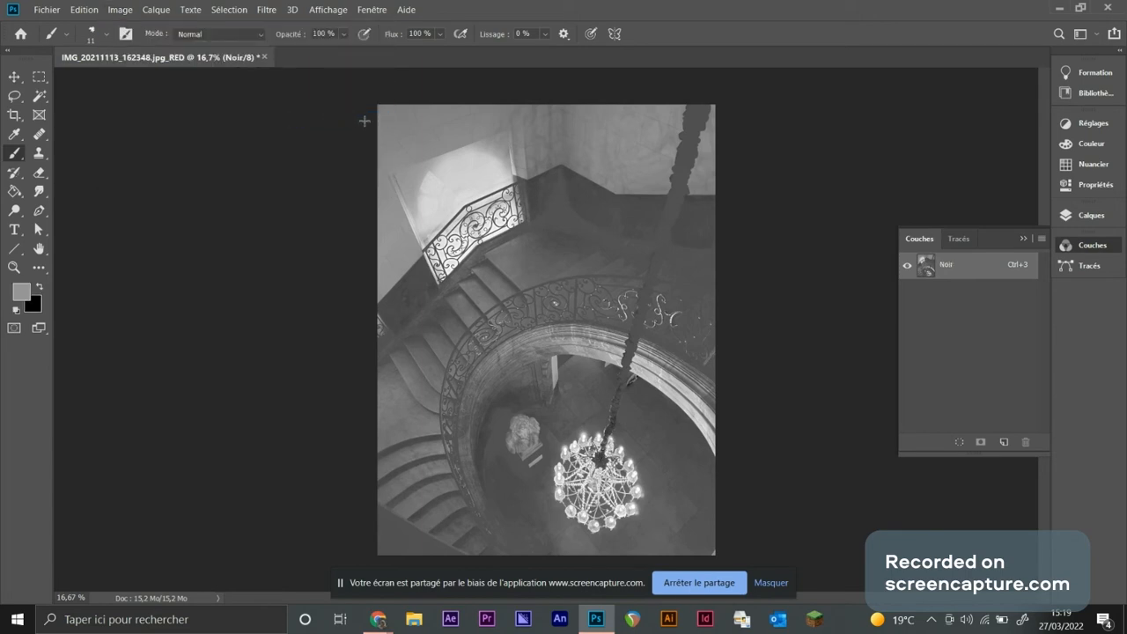
# Rename the RED document's Noir spot channel as RED and set its ink colour to FF665E
pyautogui.doubleClick(950, 271)
pyautogui.write('RED')
pyautogui.click(451, 224)
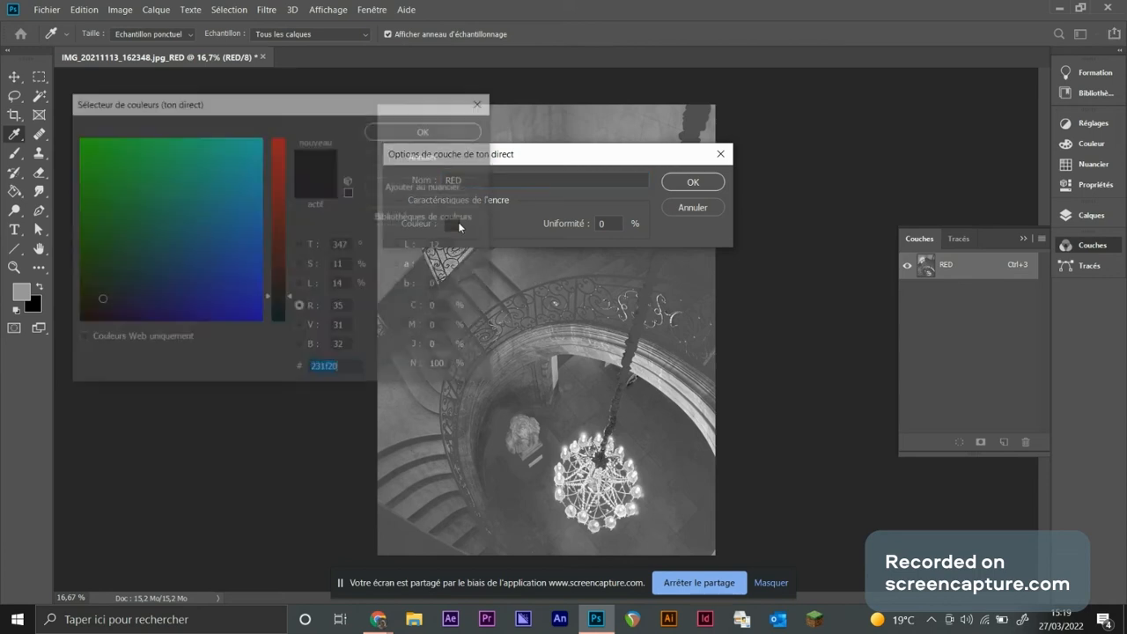
pyautogui.write('FF')
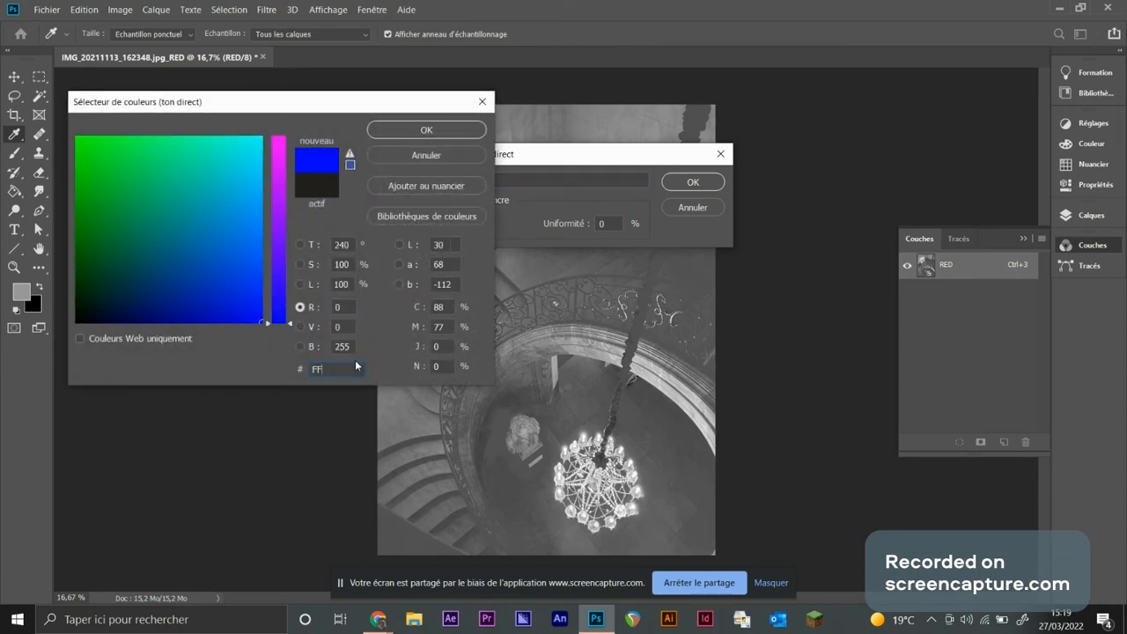
pyautogui.write('665')
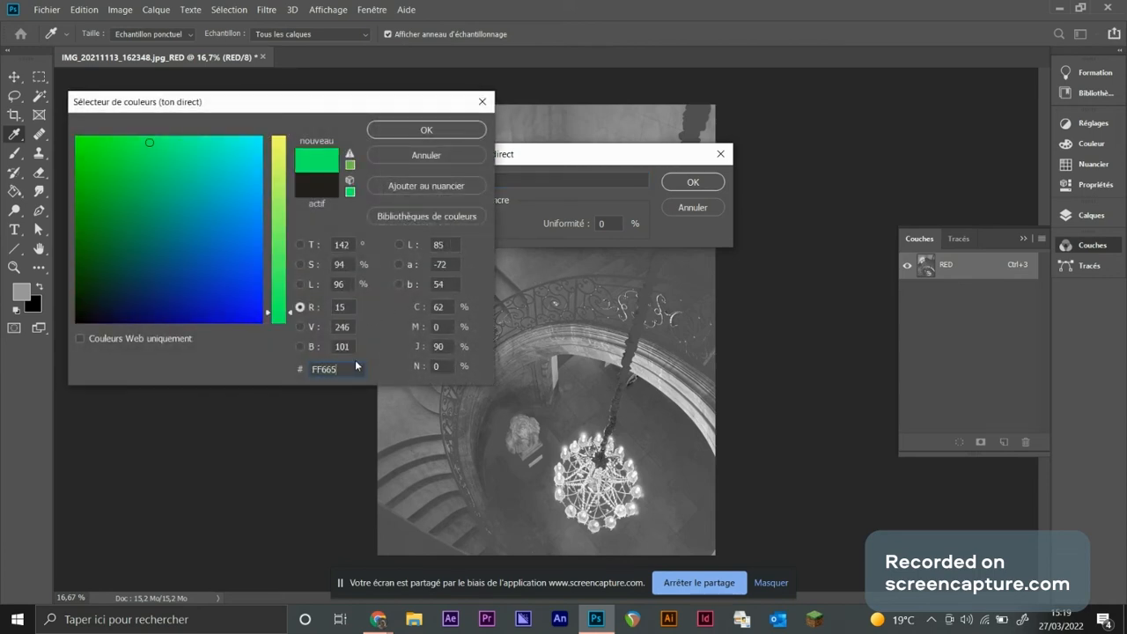
pyautogui.write('5')
pyautogui.press('Return')
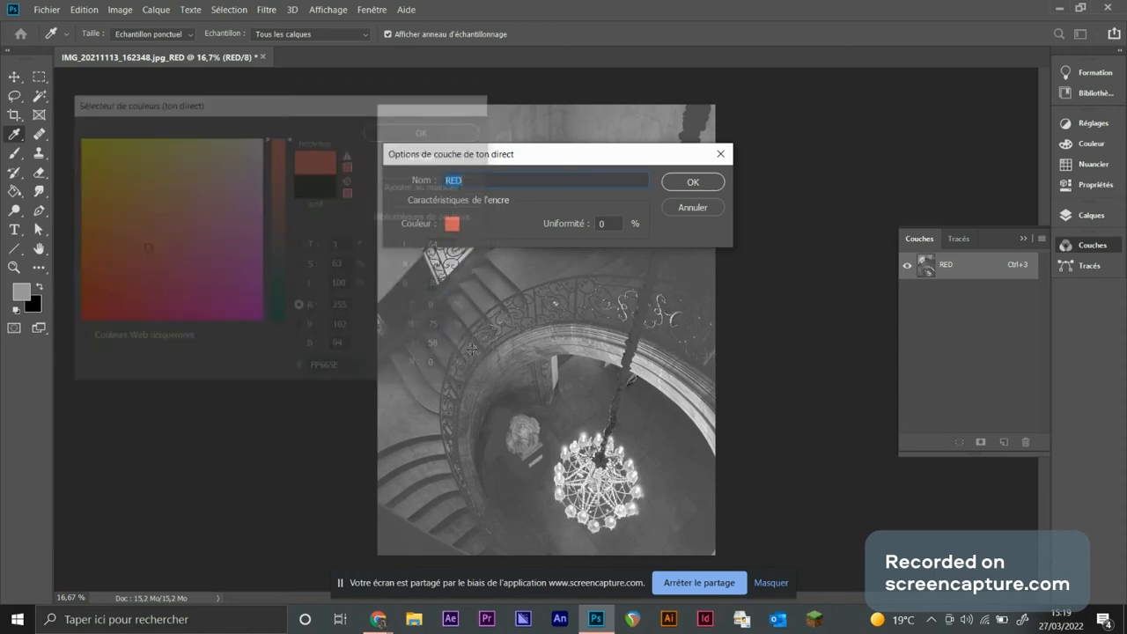
pyautogui.click(693, 181)
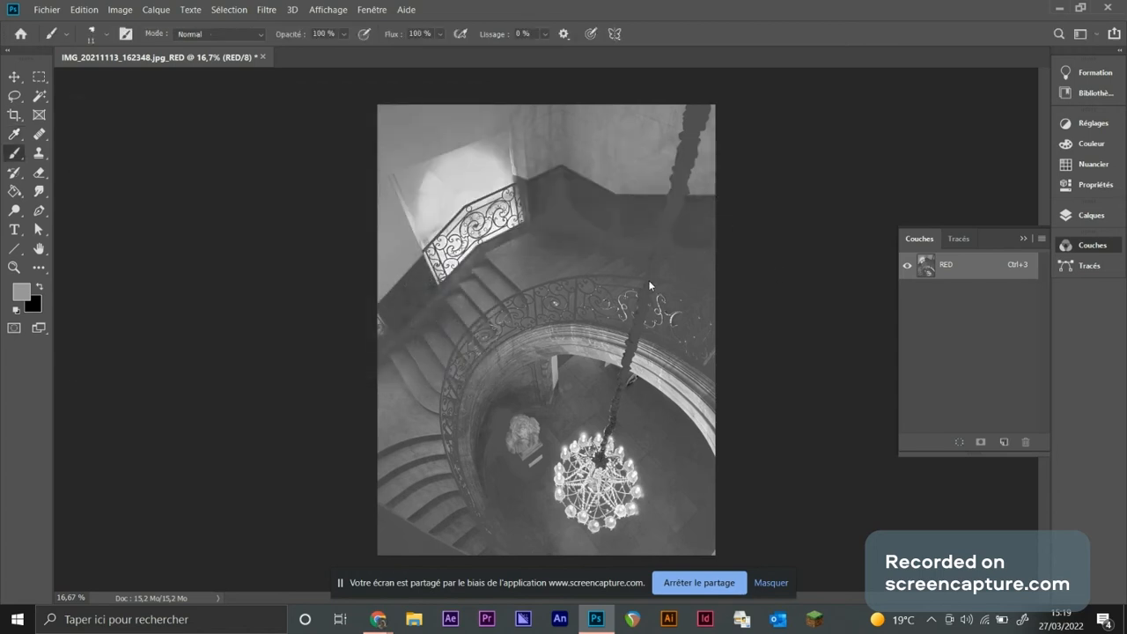
# Save the document as RED in Photoshop DCS 2.0 (EPS) format on the SANDISK (E:) drive and close it
pyautogui.hotkey('shift', 'ctrl', 's')
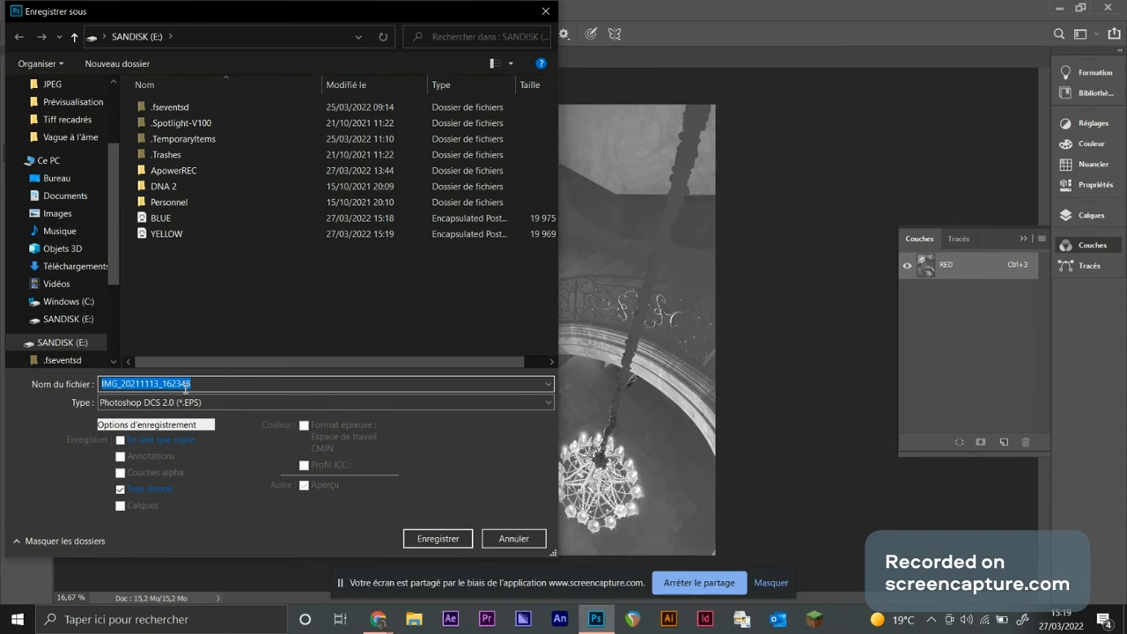
pyautogui.write('RED')
pyautogui.click(438, 539)
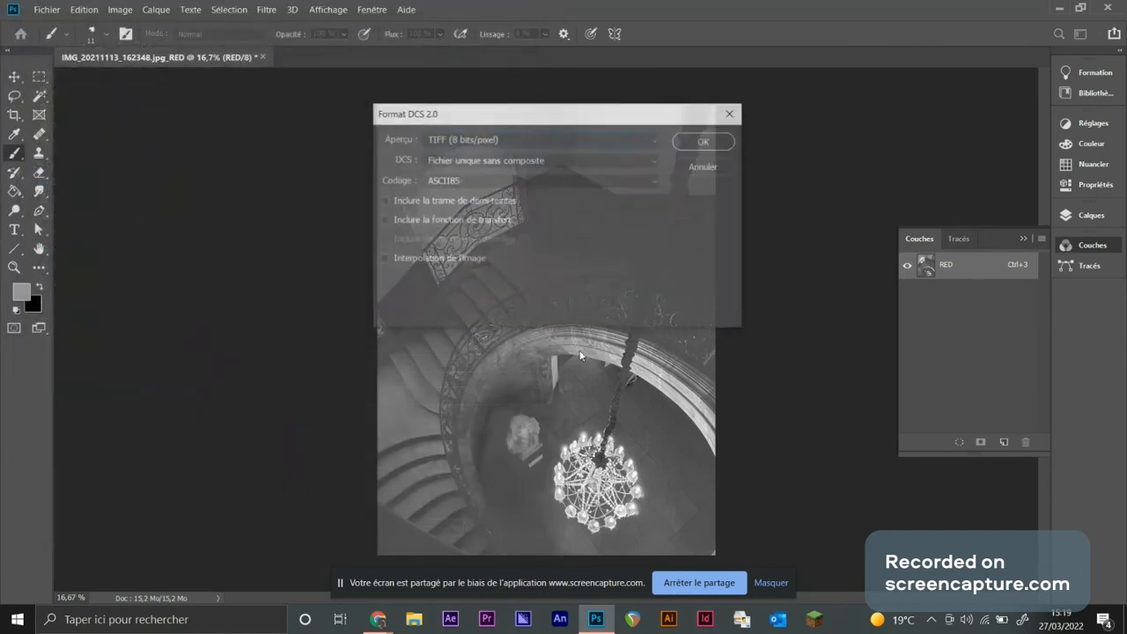
pyautogui.click(696, 145)
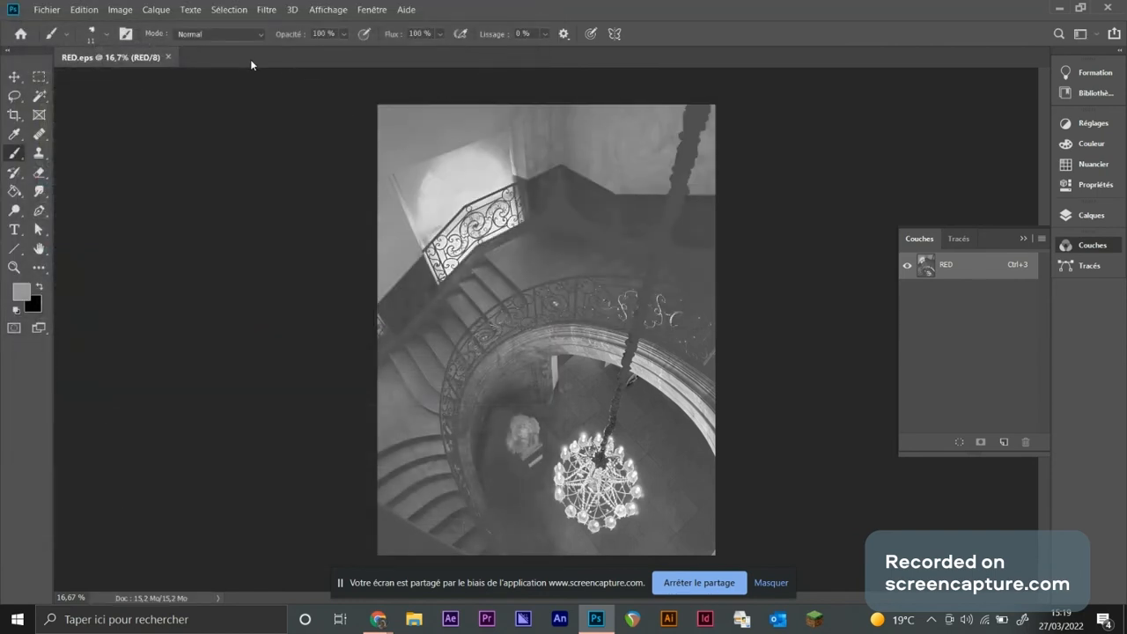
pyautogui.click(168, 57)
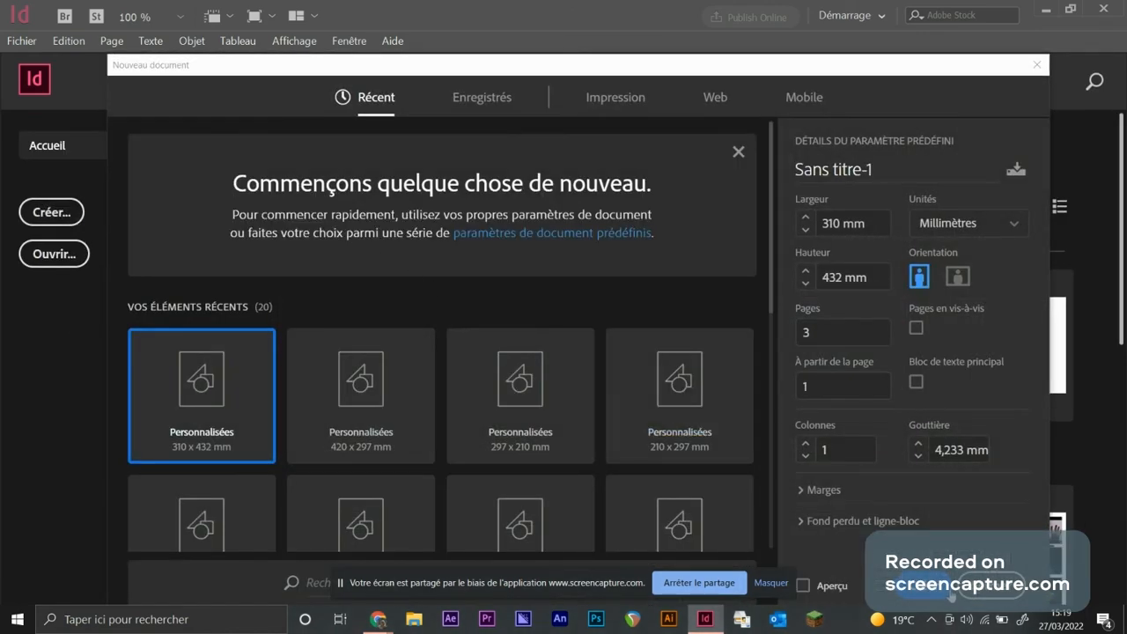
# Create a three-page 310 x 432 mm InDesign document and load BLUE, RED and YELLOW from the SANDISK (E:) drive for import
pyautogui.click(951, 596)
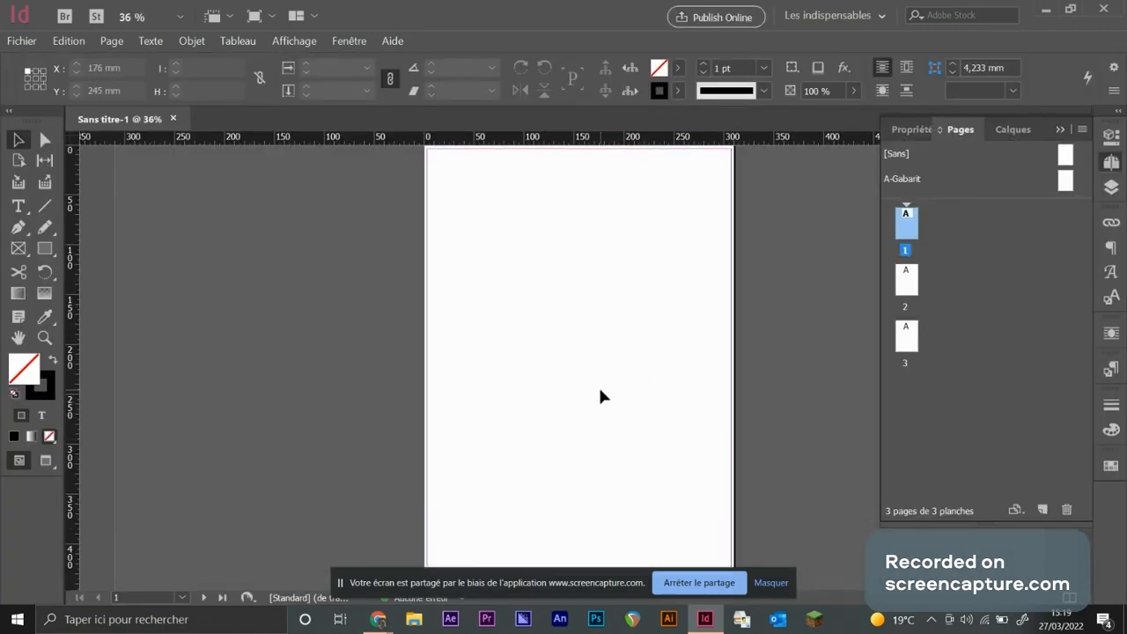
pyautogui.click(24, 42)
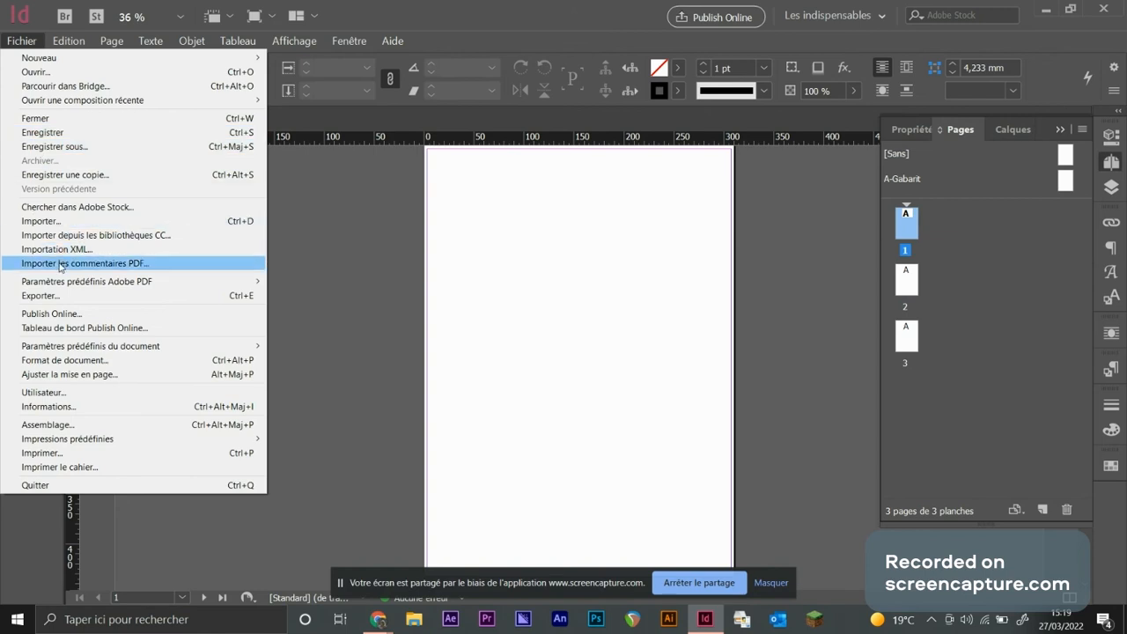
pyautogui.click(39, 221)
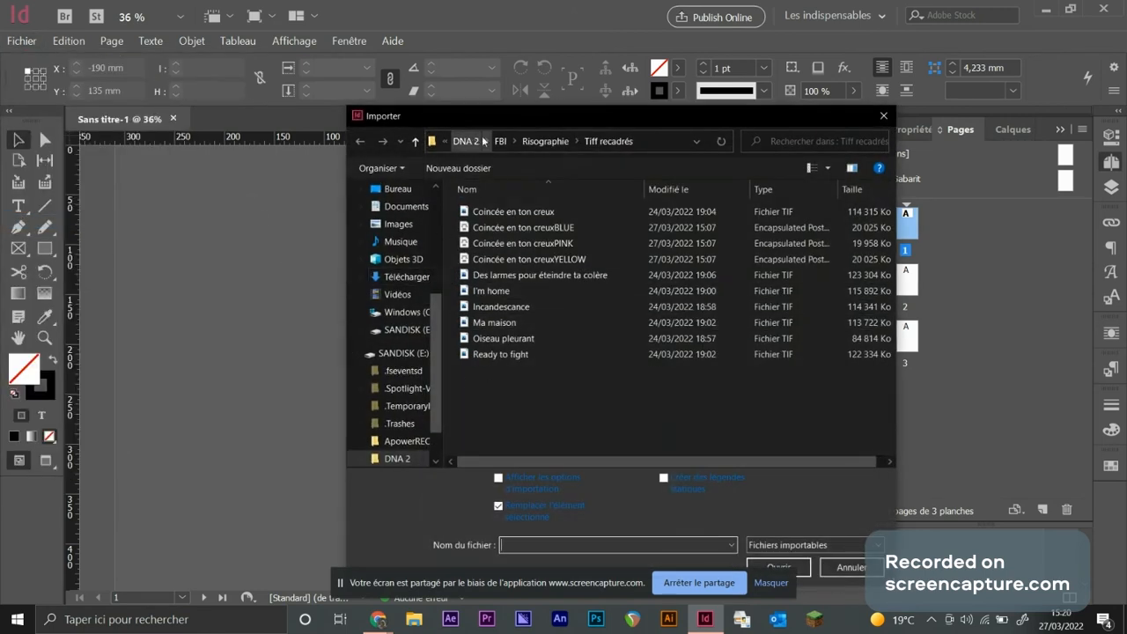
pyautogui.click(465, 141)
pyautogui.click(472, 141)
pyautogui.click(483, 323)
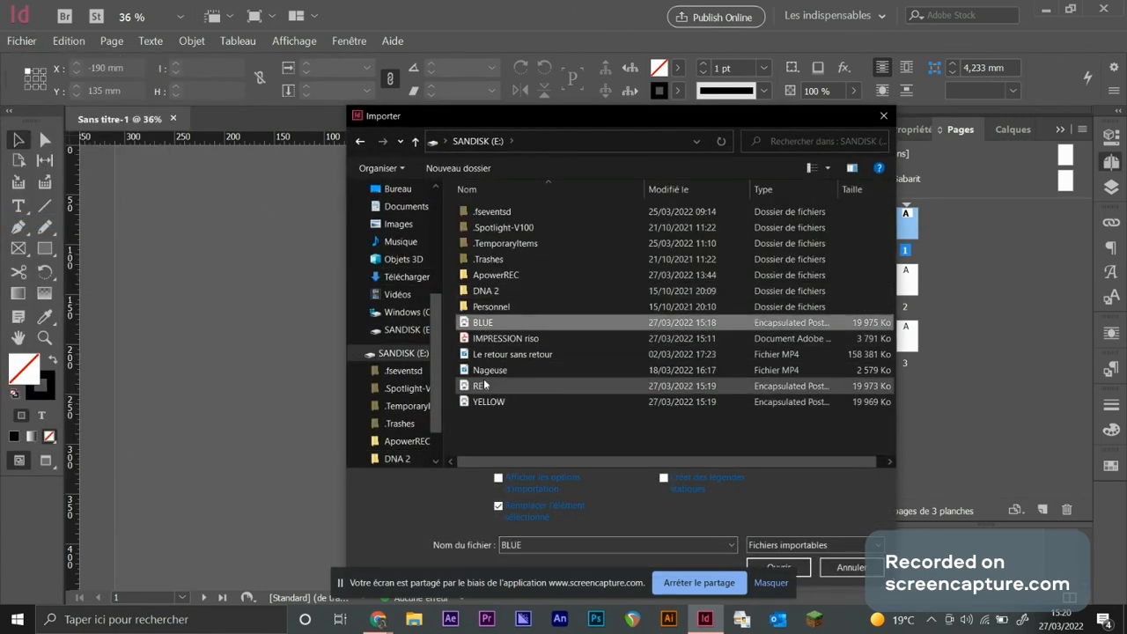
pyautogui.keyDown('ctrl'); pyautogui.click(487, 402); pyautogui.keyUp('ctrl')
pyautogui.keyDown('ctrl'); pyautogui.click(490, 389); pyautogui.keyUp('ctrl')
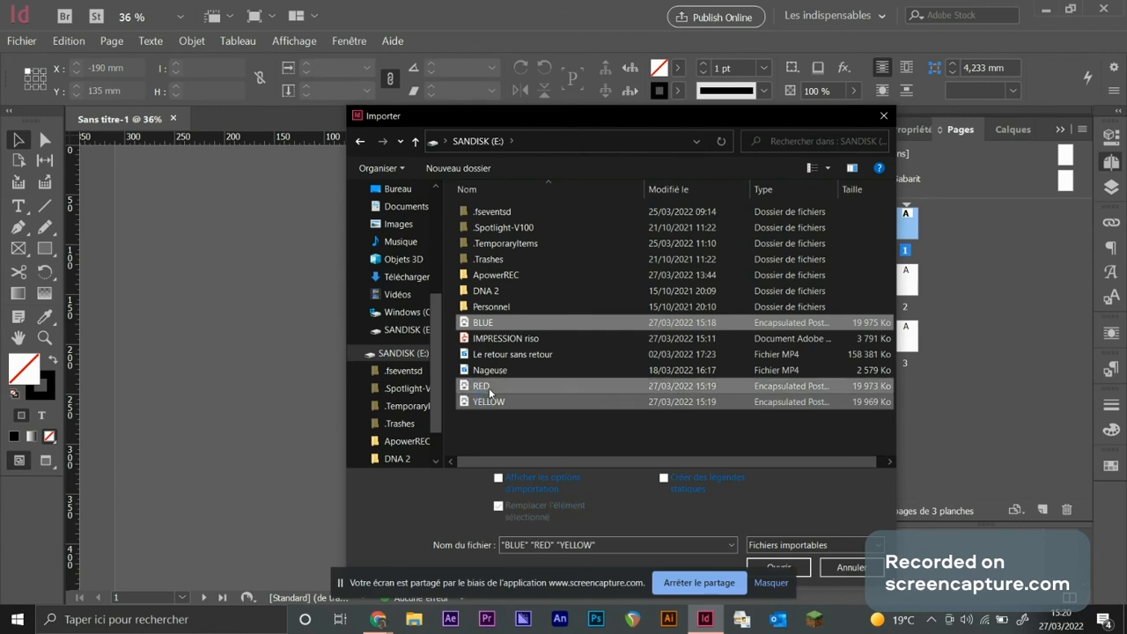
pyautogui.click(799, 571)
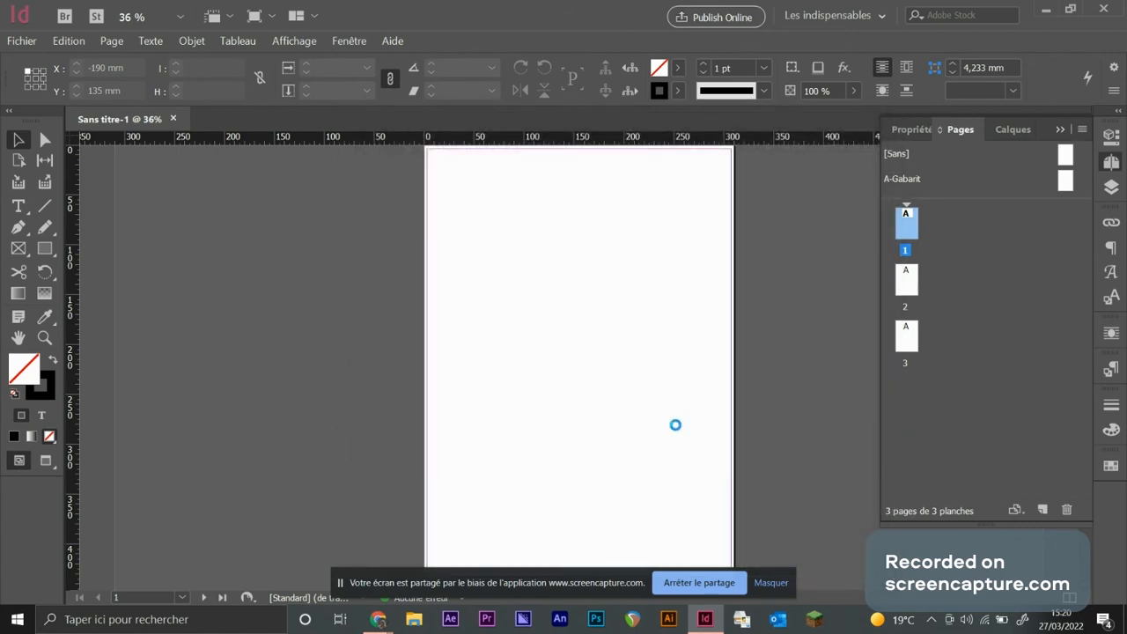
# Place the three images stacked on page 1 and move them to about X 3 mm, Y 25 mm
pyautogui.click(470, 219)
pyautogui.click(470, 219)
pyautogui.click(471, 218)
pyautogui.moveTo(545, 293); pyautogui.dragTo(502, 247)
pyautogui.click(736, 170)
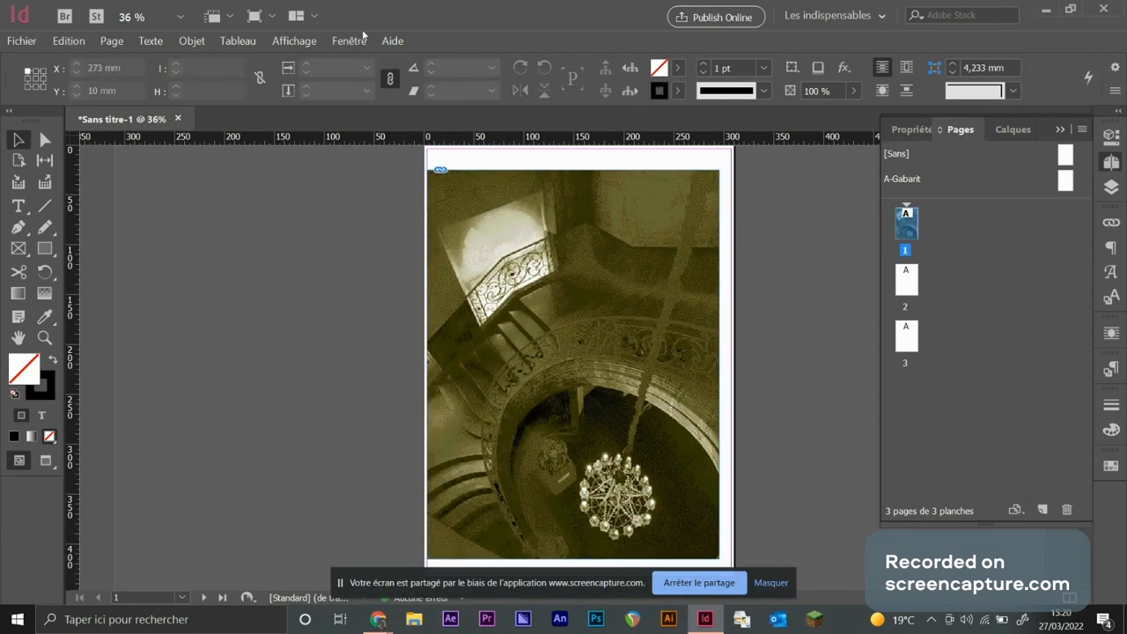
# Set the transparency blending mode of the topmost yellow image to Produit
pyautogui.click(294, 42)
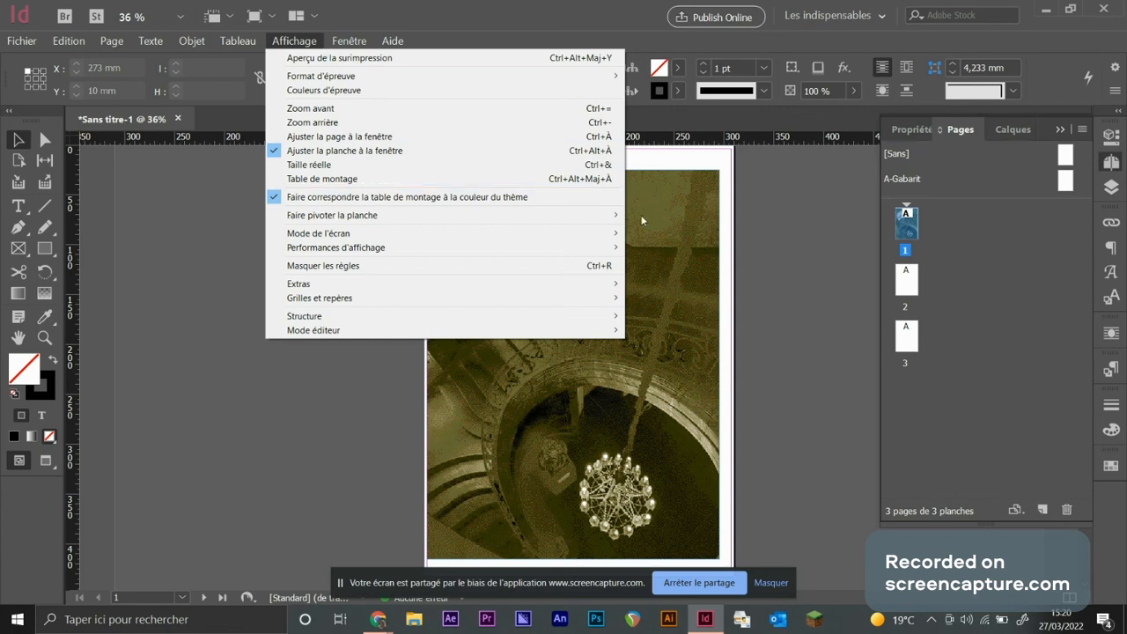
pyautogui.click(734, 231)
pyautogui.click(674, 240)
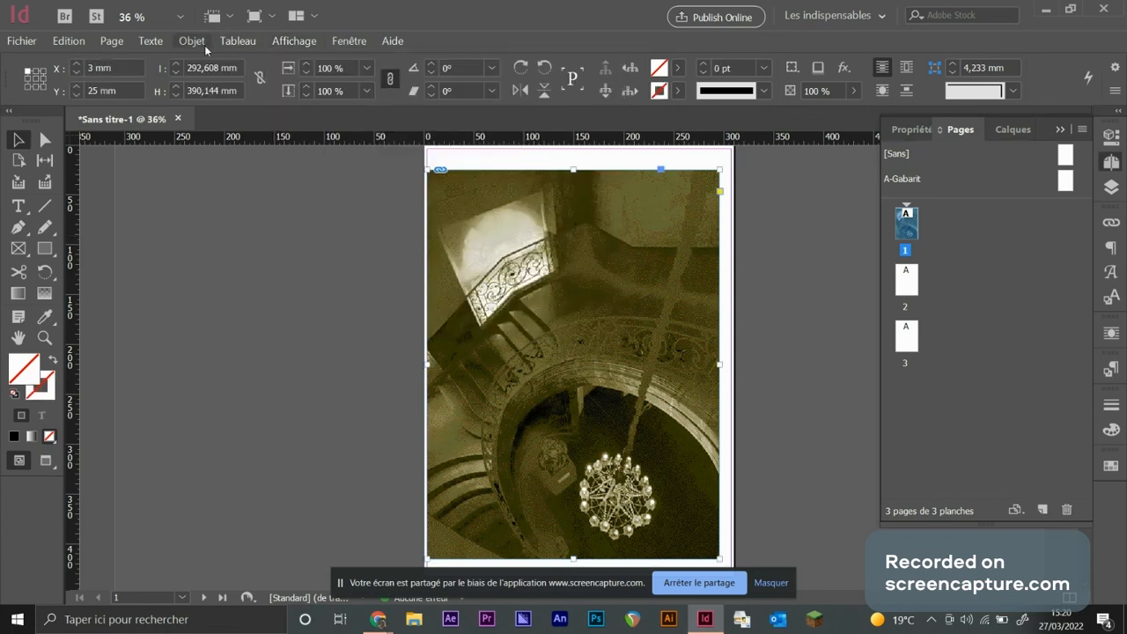
pyautogui.click(196, 41)
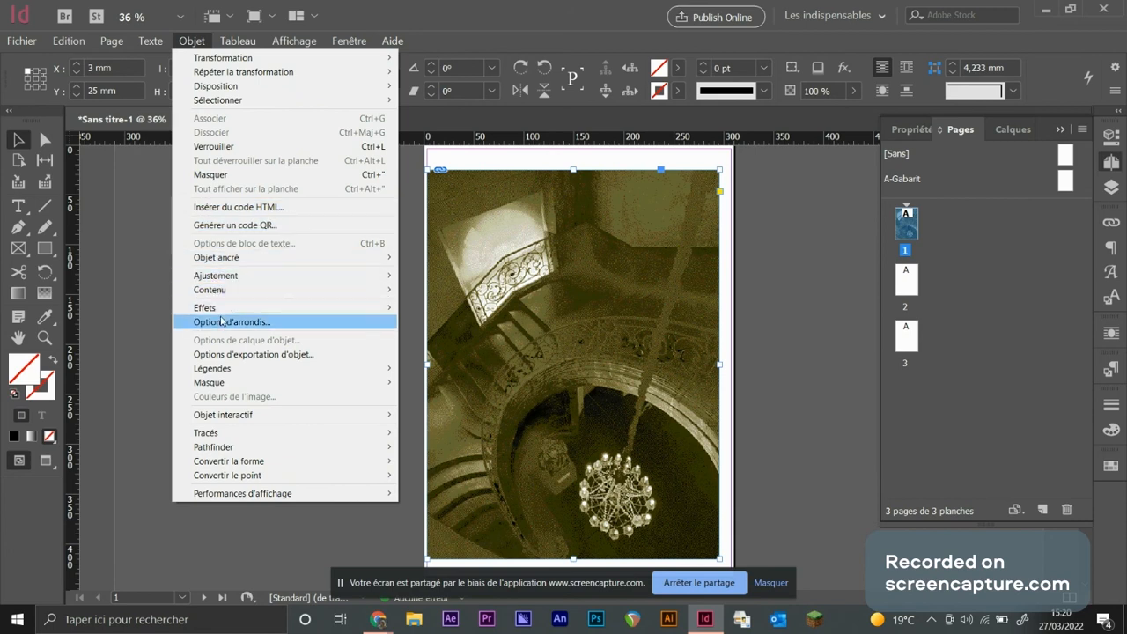
pyautogui.moveTo(259, 308)
pyautogui.click(439, 310)
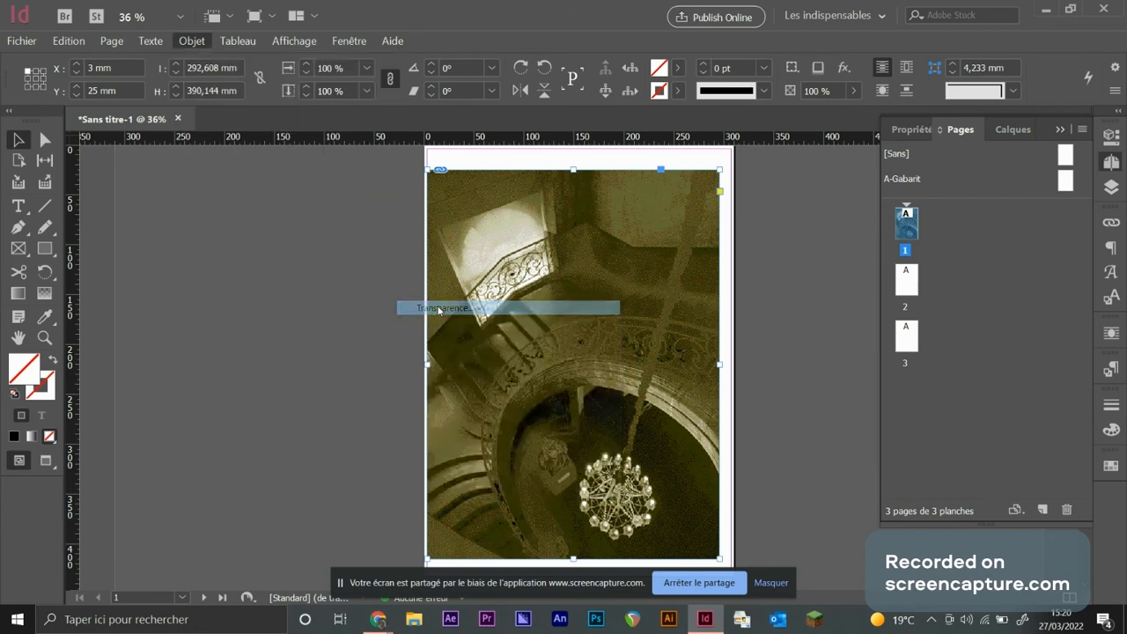
pyautogui.click(781, 169)
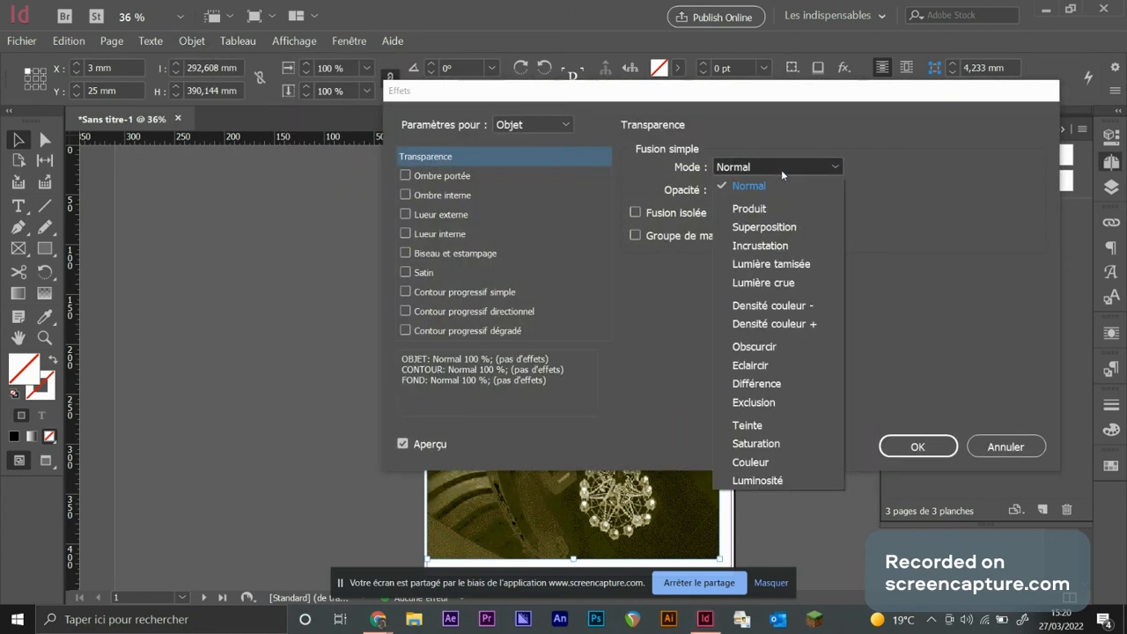
pyautogui.click(748, 209)
pyautogui.click(919, 447)
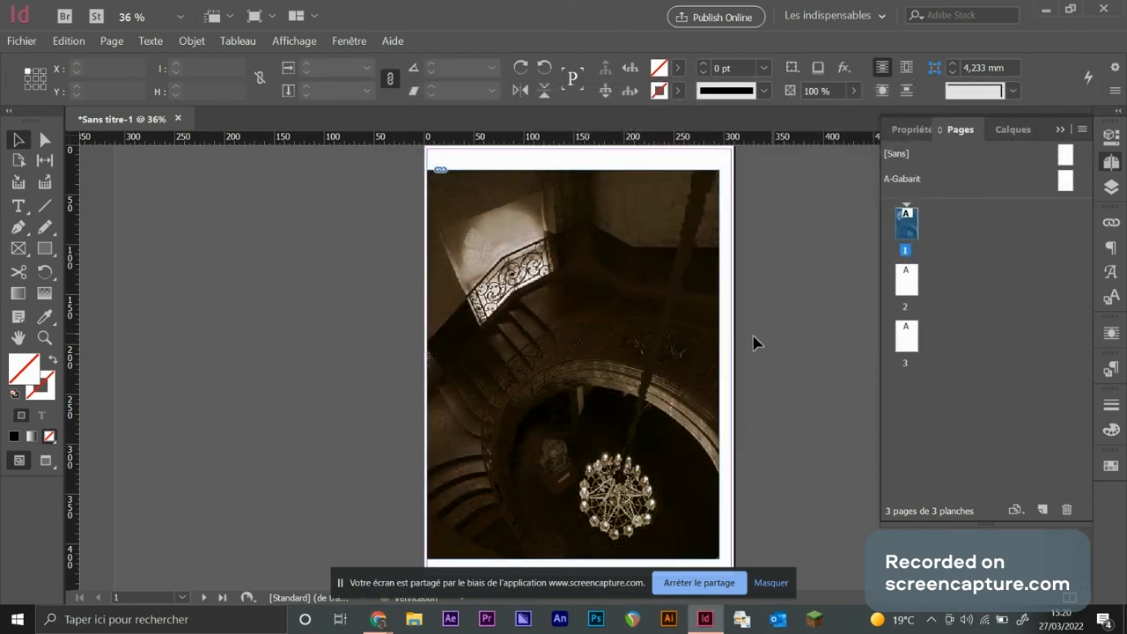
# Move the yellow image off the page onto the pasteboard and set the red image's blending mode to Produit
pyautogui.moveTo(675, 403); pyautogui.dragTo(377, 404)
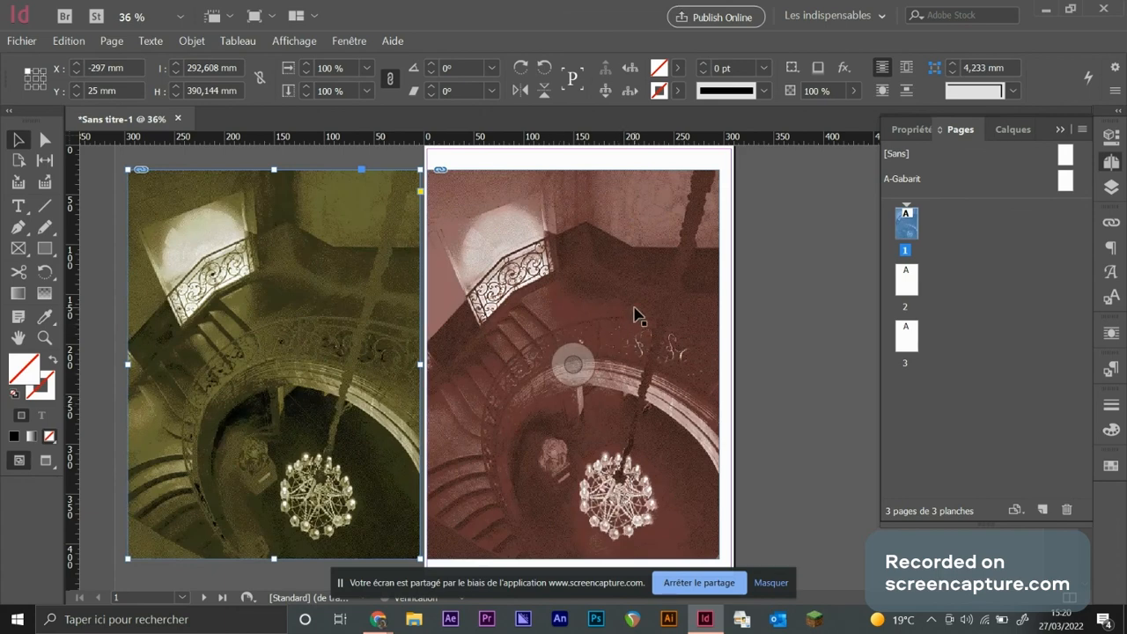
pyautogui.click(638, 314)
pyautogui.click(191, 40)
pyautogui.moveTo(256, 312)
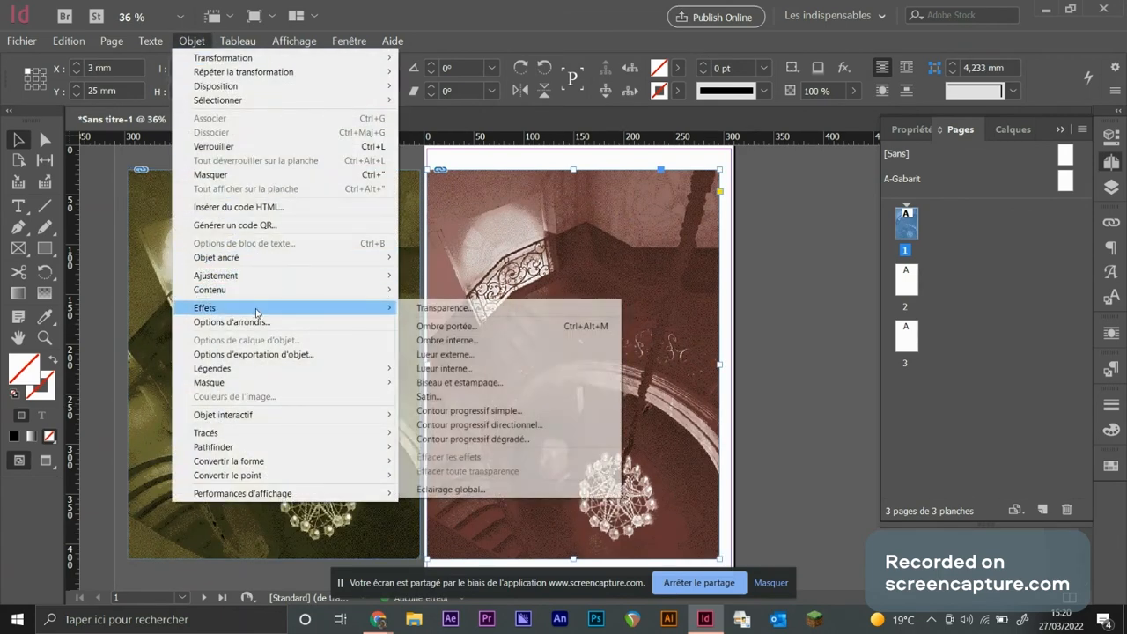
pyautogui.click(442, 308)
pyautogui.click(744, 167)
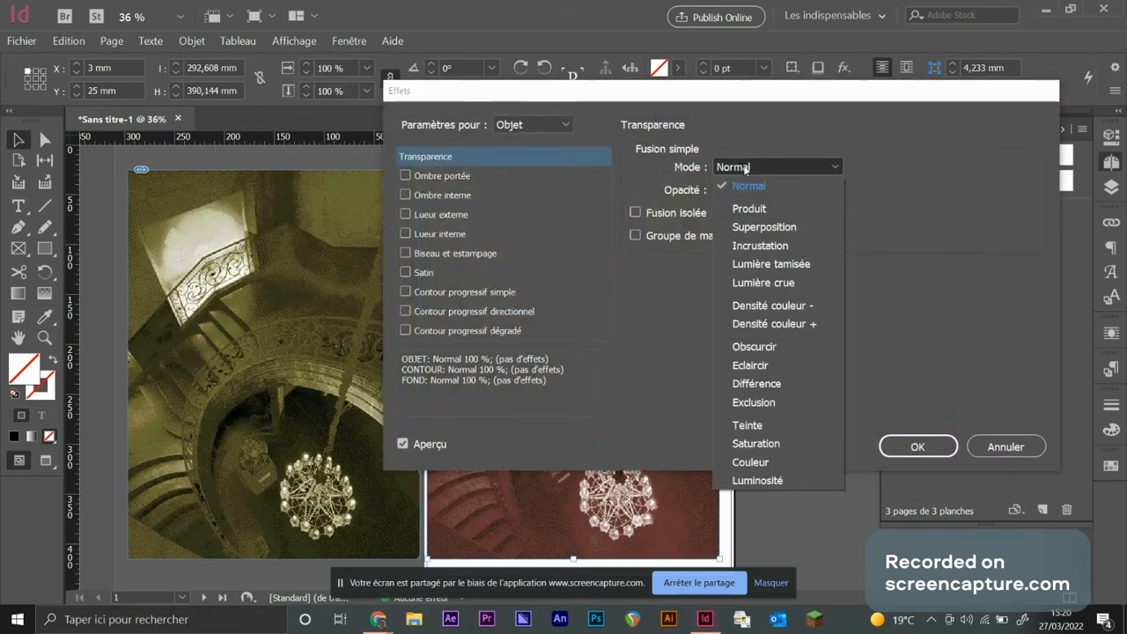
pyautogui.click(750, 209)
pyautogui.click(918, 447)
# Move the red image over the yellow one on the pasteboard and set the blue image's blending mode to Produit
pyautogui.moveTo(657, 343); pyautogui.dragTo(350, 346)
pyautogui.click(634, 284)
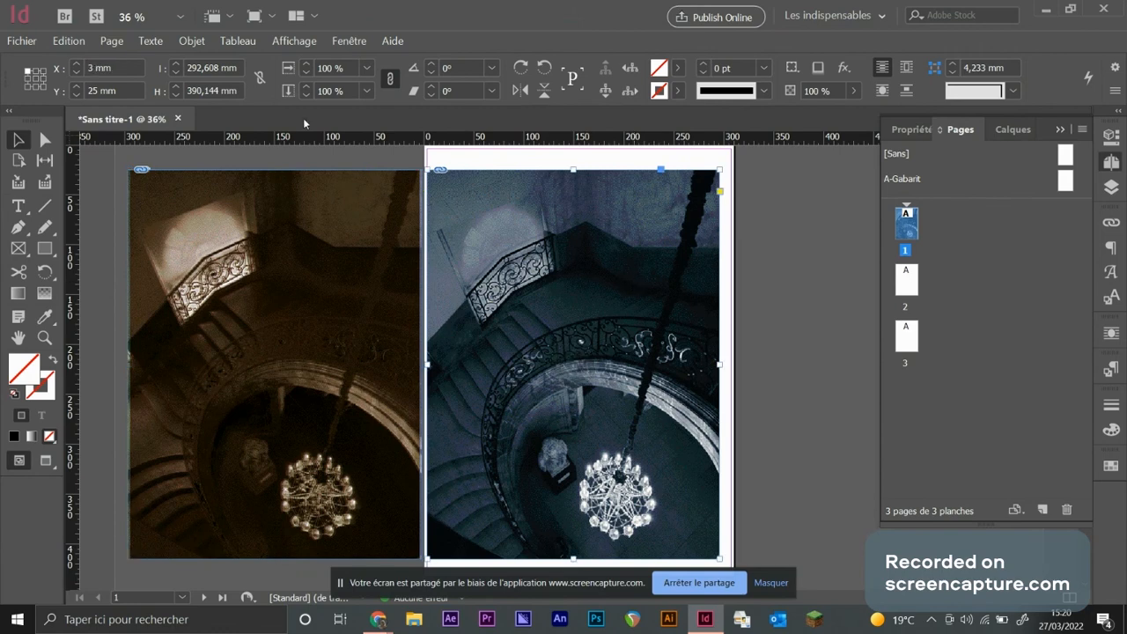
pyautogui.click(191, 41)
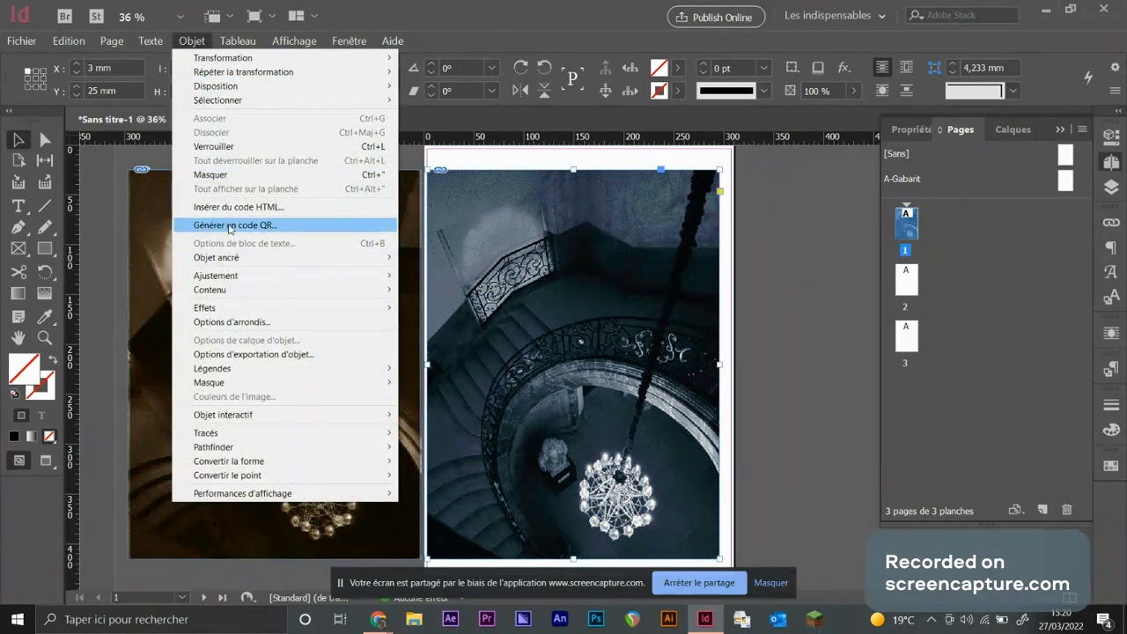
pyautogui.moveTo(222, 306)
pyautogui.click(441, 308)
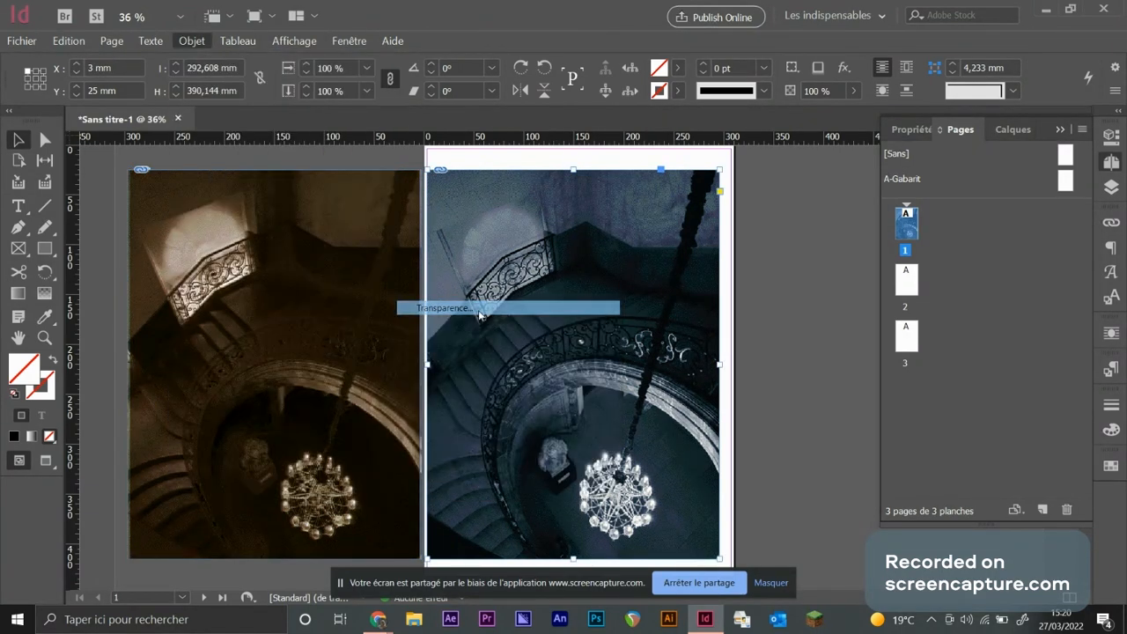
pyautogui.click(770, 167)
pyautogui.click(757, 208)
pyautogui.click(918, 448)
# Move the yellow and red images back onto page 1, exactly over the blue image
pyautogui.moveTo(631, 238)
pyautogui.mouseDown()
pyautogui.moveTo(621, 238)
pyautogui.moveTo(632, 235)
pyautogui.mouseUp()
pyautogui.moveTo(321, 279); pyautogui.dragTo(622, 280)
pyautogui.click(787, 226)
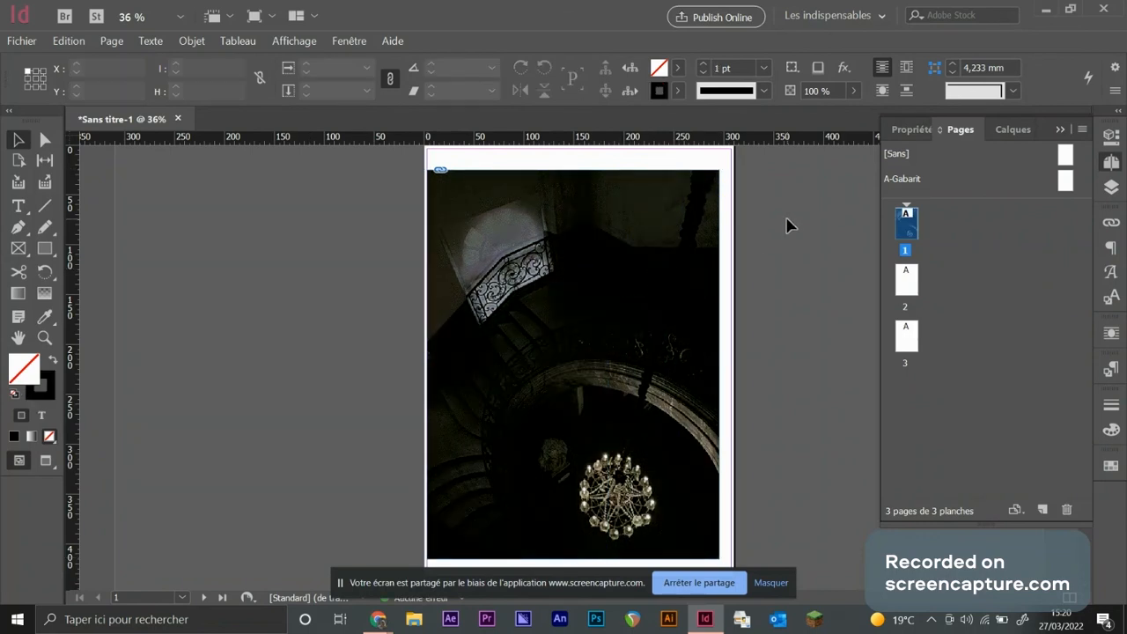
# Show the separations preview (Aperçu des séparations) and set its display to Séparations
pyautogui.moveTo(689, 340); pyautogui.dragTo(689, 340)
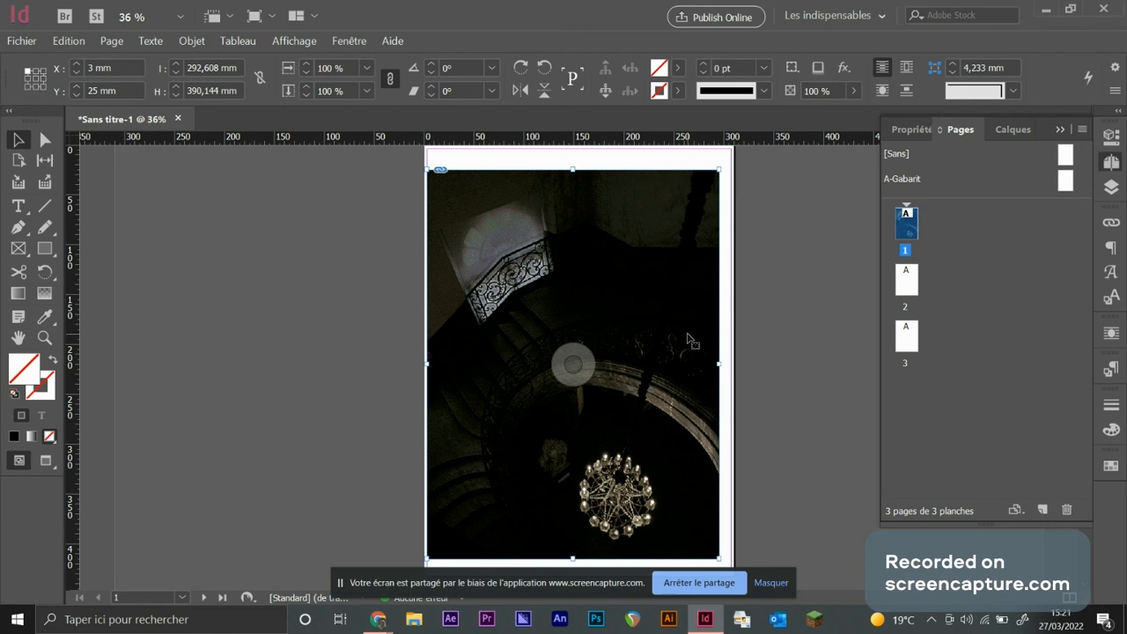
pyautogui.click(357, 39)
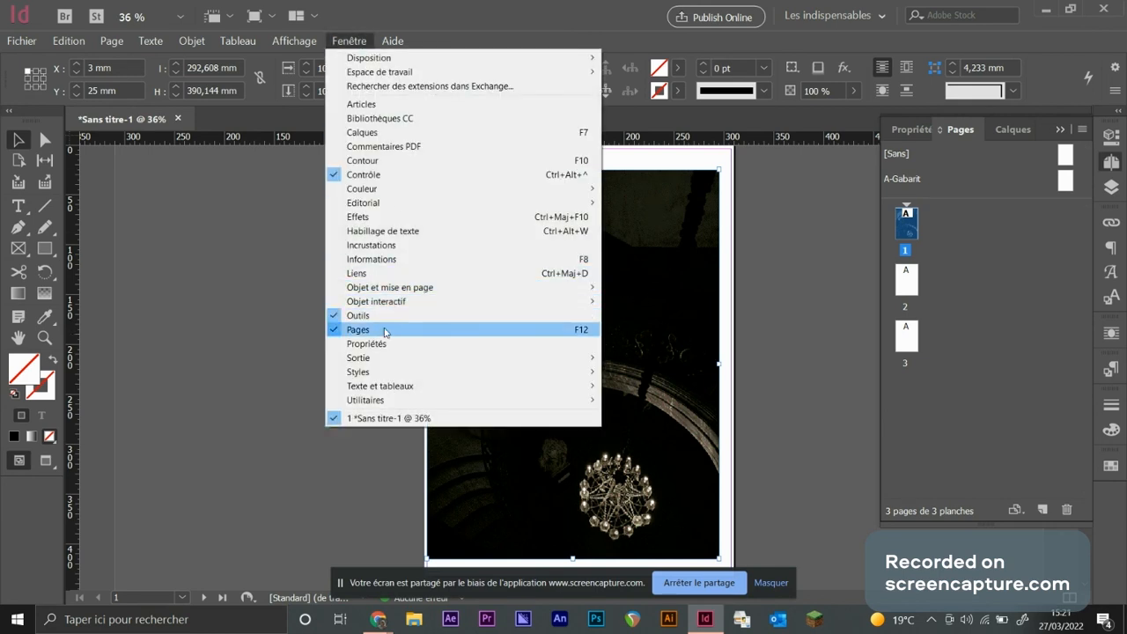
pyautogui.moveTo(375, 360)
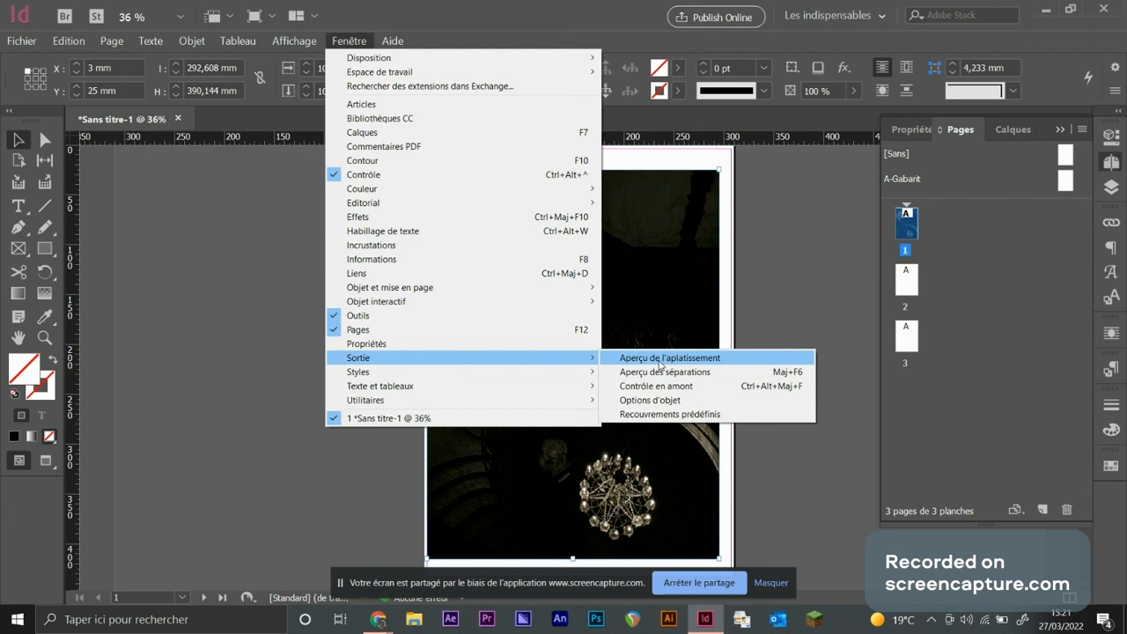
pyautogui.click(666, 373)
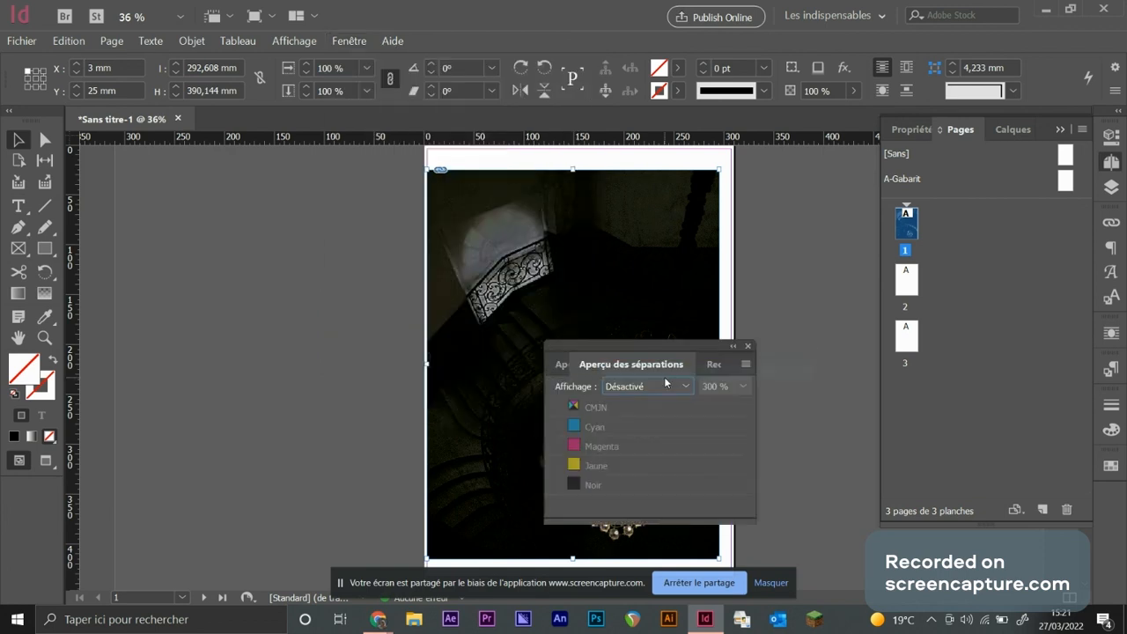
pyautogui.click(651, 388)
pyautogui.click(652, 423)
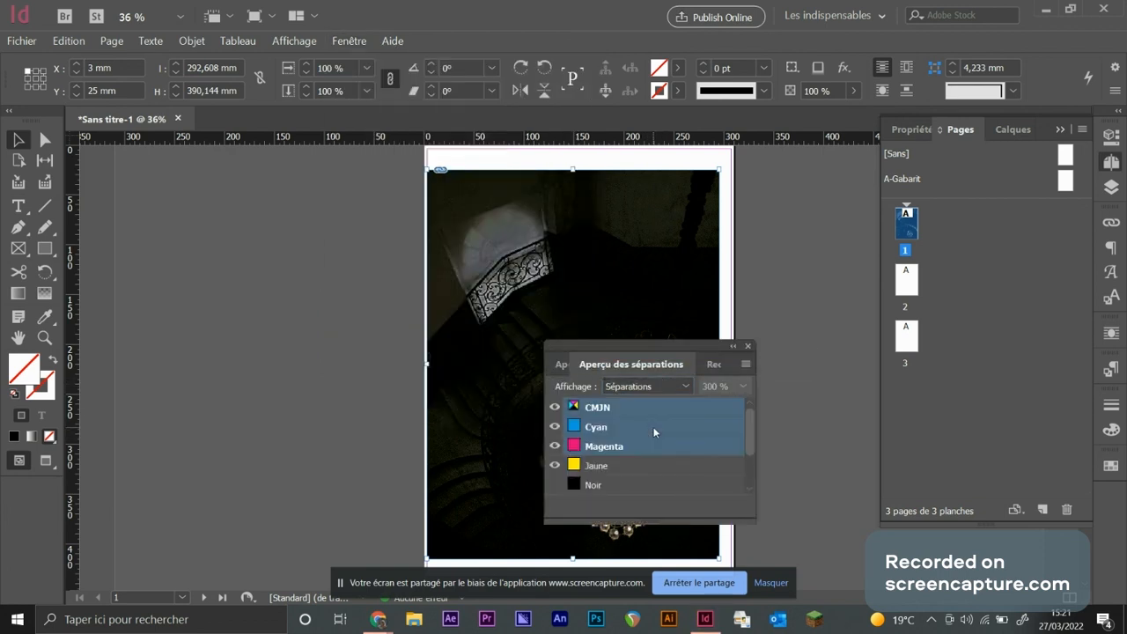
# Detach and enlarge the separations preview, and hide the CMJN process plates, leaving only BLUE, RED and YELLOW shown
pyautogui.moveTo(633, 350); pyautogui.dragTo(798, 201)
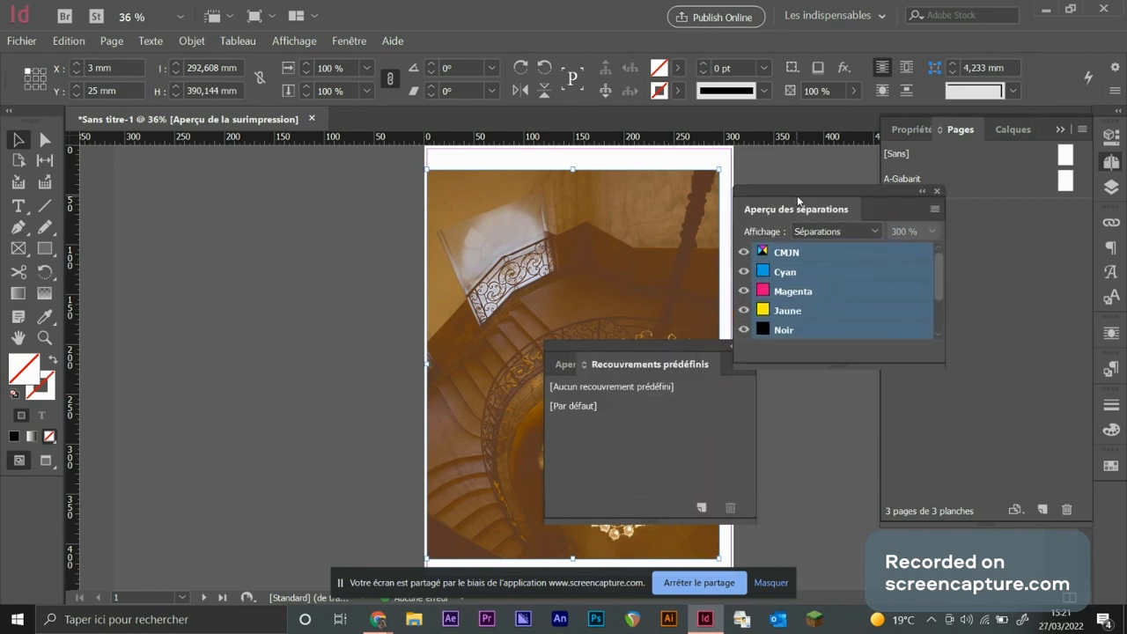
pyautogui.click(744, 348)
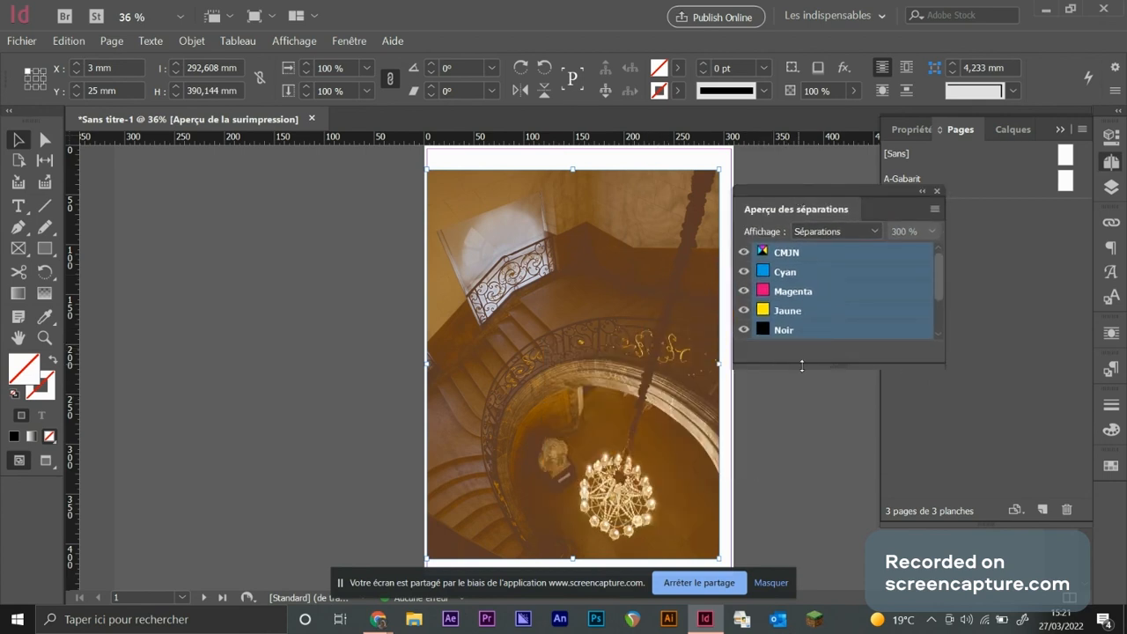
pyautogui.moveTo(802, 363); pyautogui.dragTo(806, 455)
pyautogui.moveTo(744, 331); pyautogui.dragTo(744, 273)
pyautogui.click(808, 406)
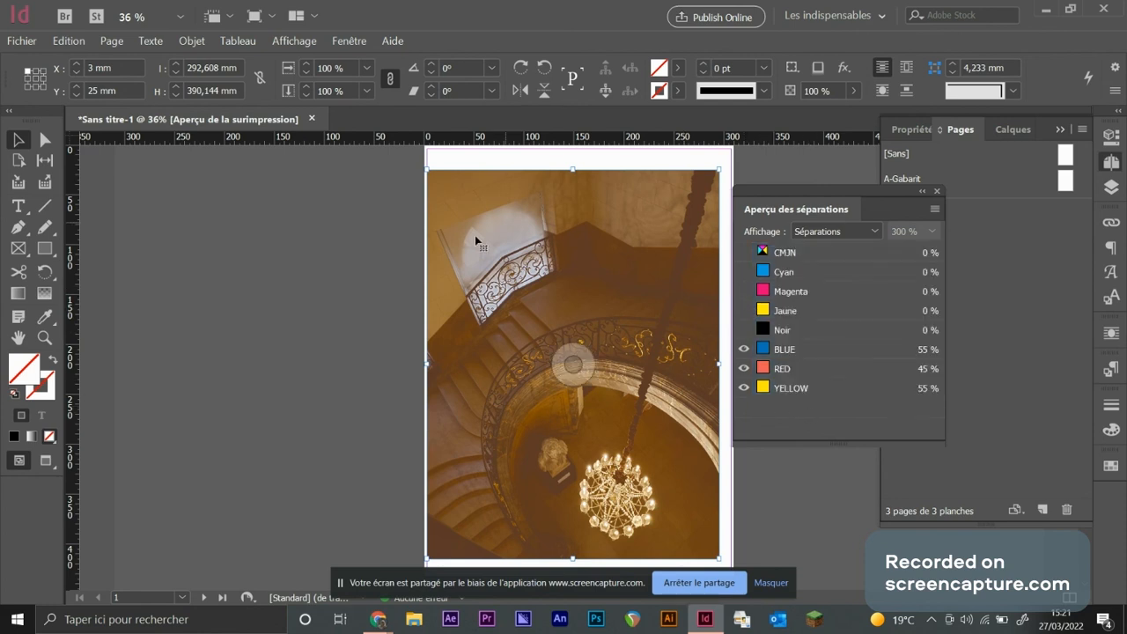